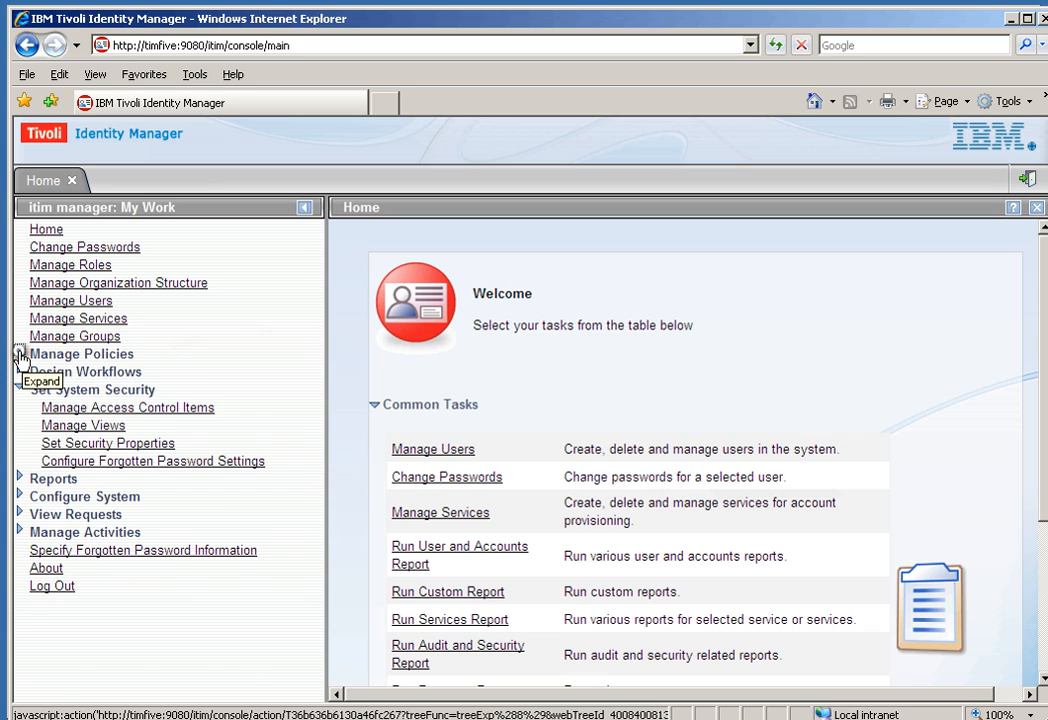
Step: Expand Manage Policies in the My Work tree and go to Manage Provisioning Policies
left_click(19, 355)
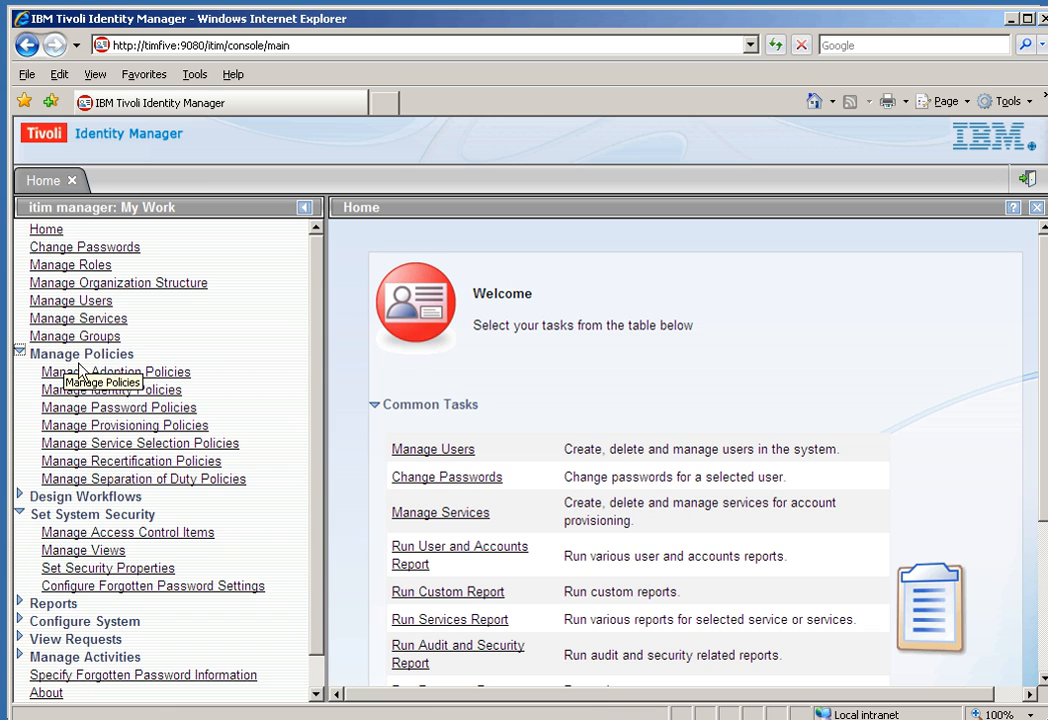
left_click(123, 428)
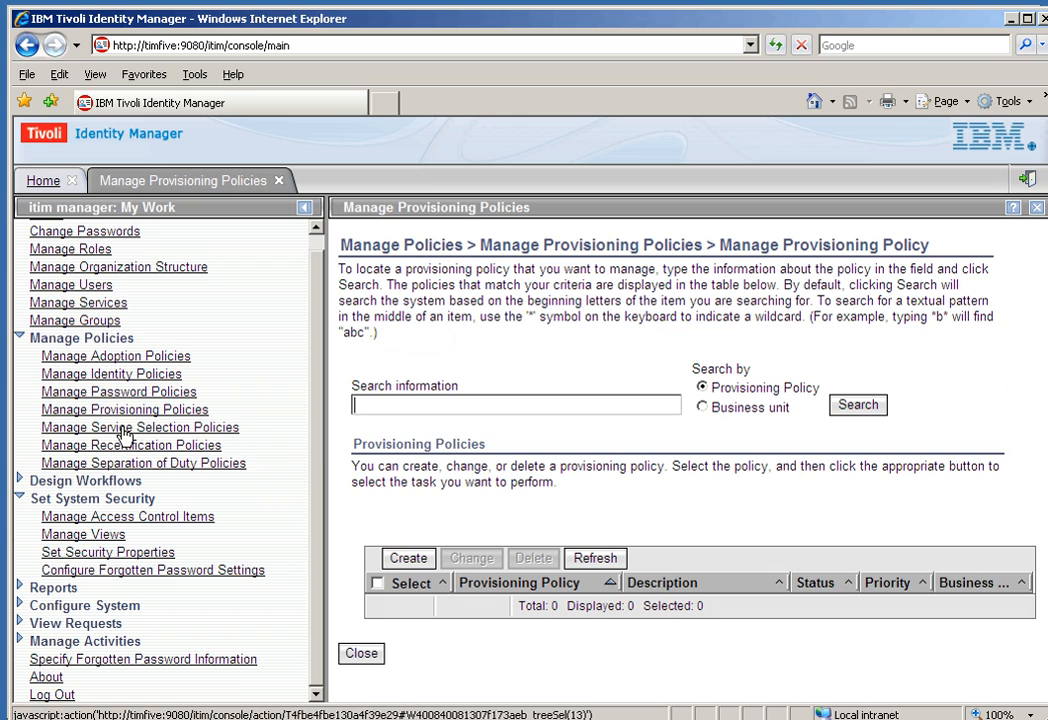
Step: List all policies, open Branch Supervisor Role Approver, and view its Members: the Branch Supervisor role
left_click(843, 407)
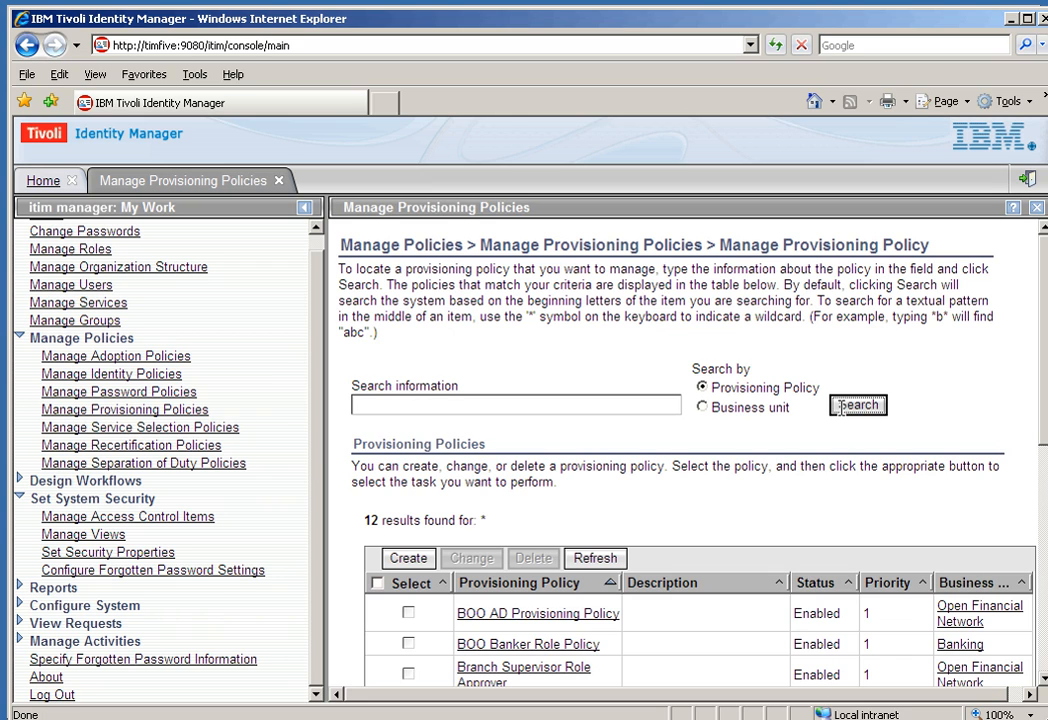
scroll(1043, 398, "down", 1)
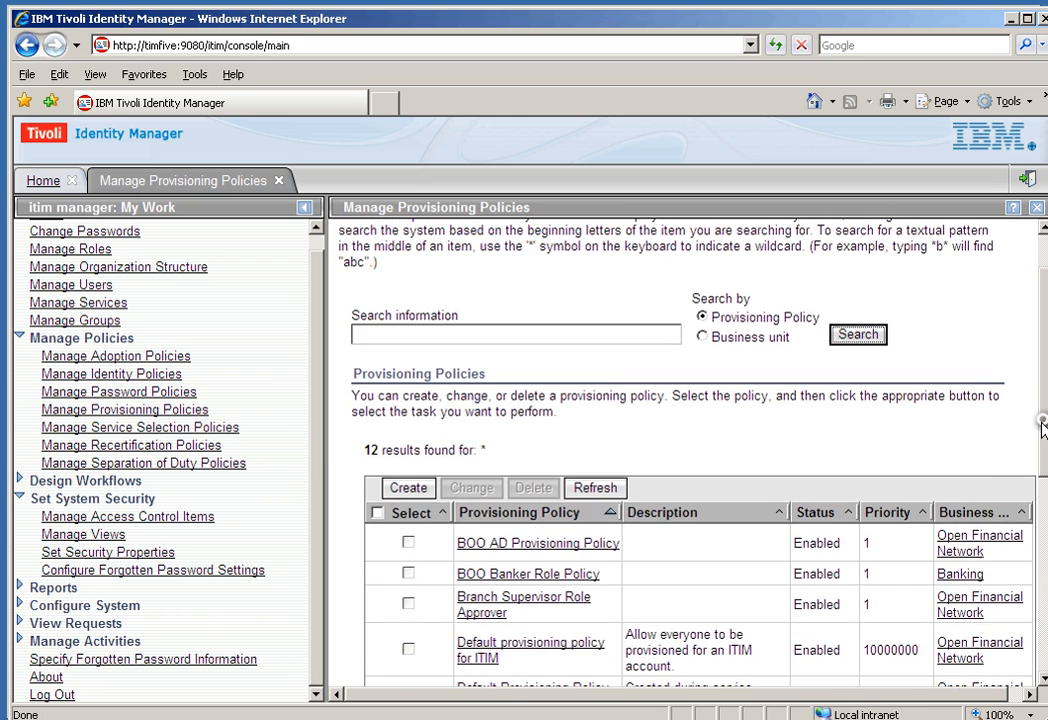
left_click(570, 604)
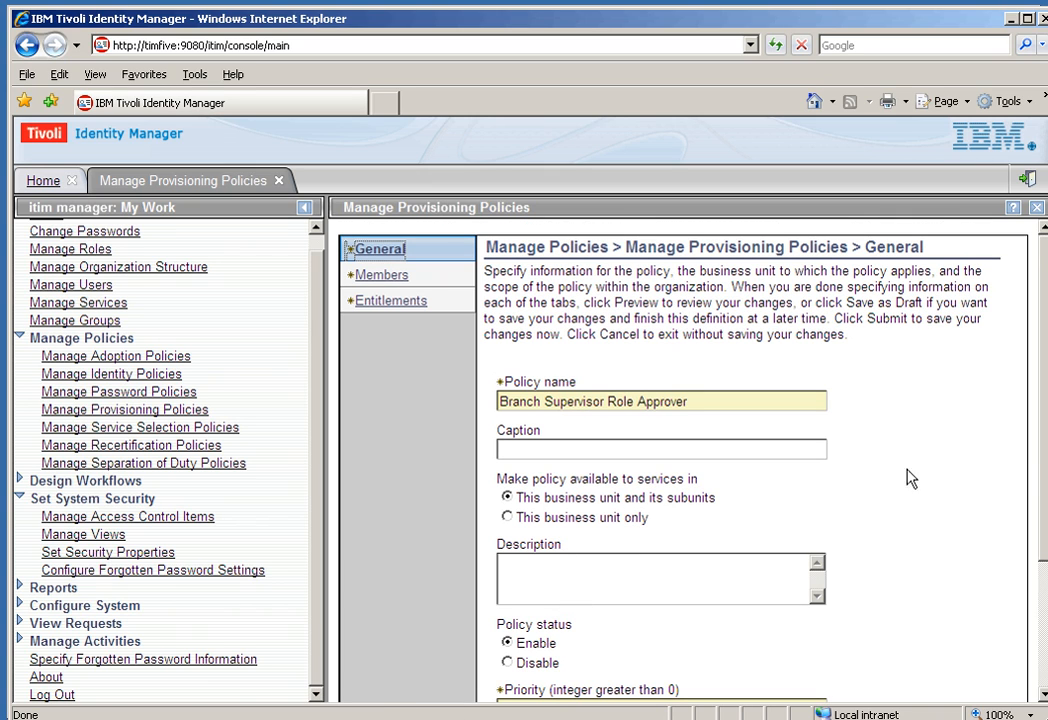
mouse_move(1041, 444)
left_mouse_down()
mouse_move(1043, 547)
mouse_move(1043, 458)
left_mouse_up()
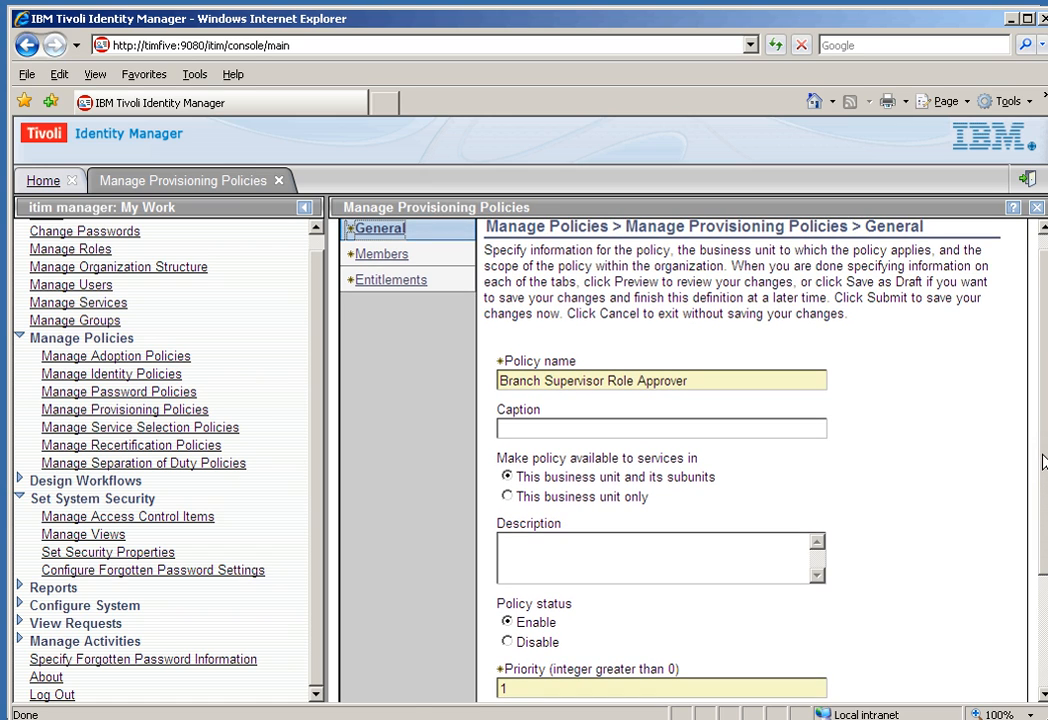
left_click(382, 254)
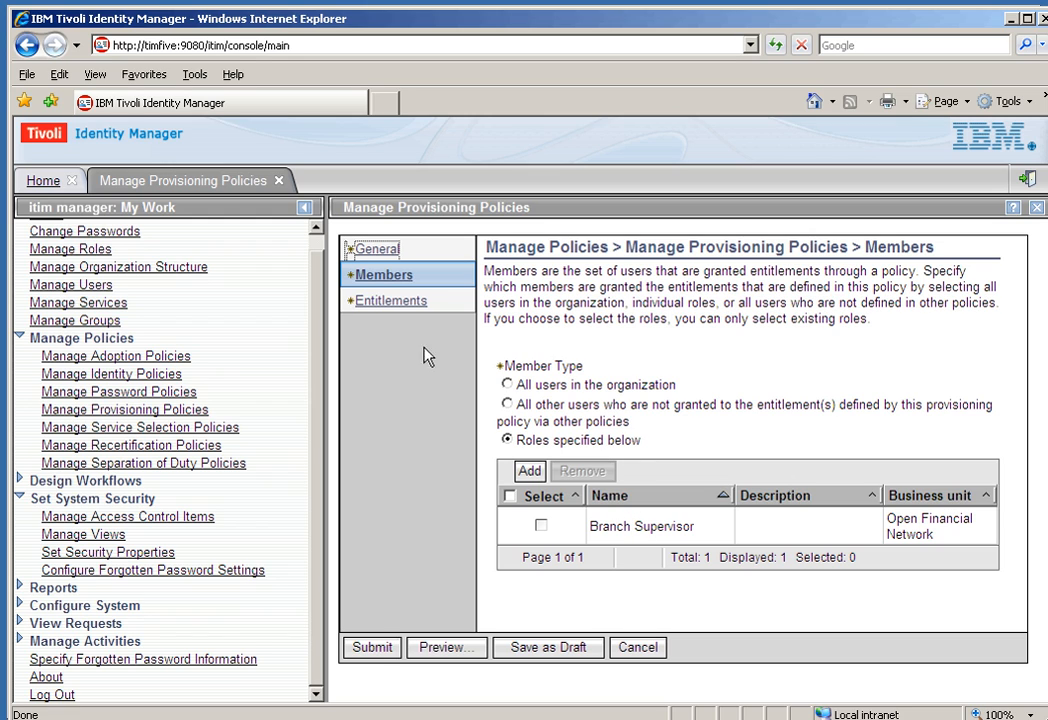
Step: Check the policy's BOO LDAP Automatic entitlement, then list the 9 roles under Manage Roles
left_click(393, 301)
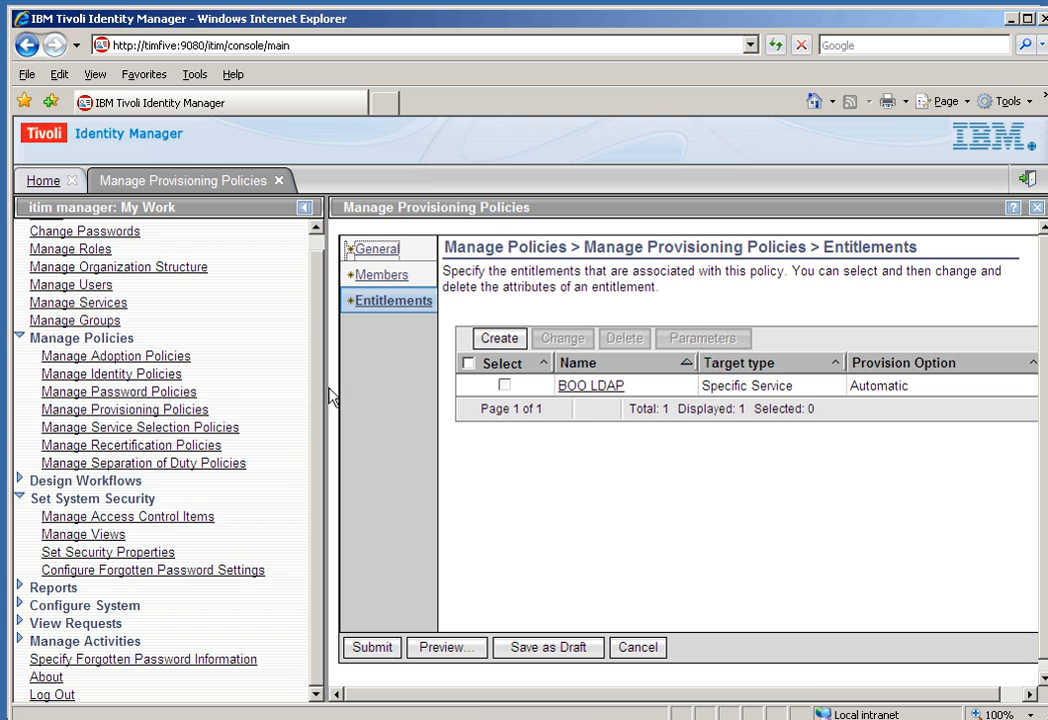
left_click(66, 250)
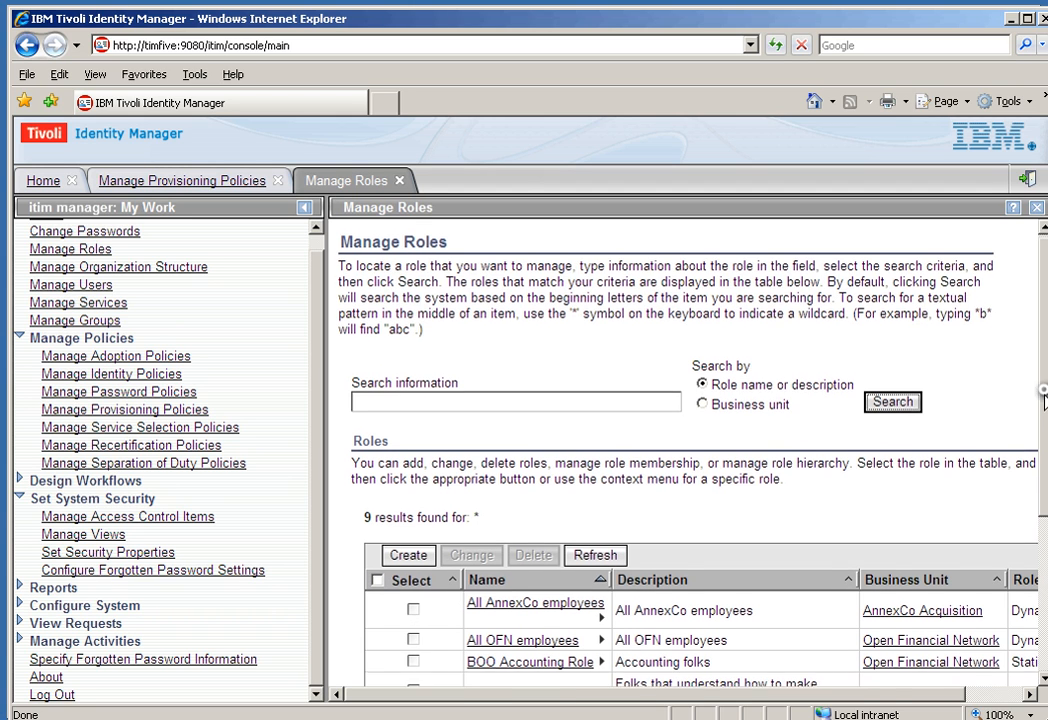
Step: Open the Branch Supervisor role, expand Owners to see its single user owner, then log out
scroll(866, 556, "down", 3)
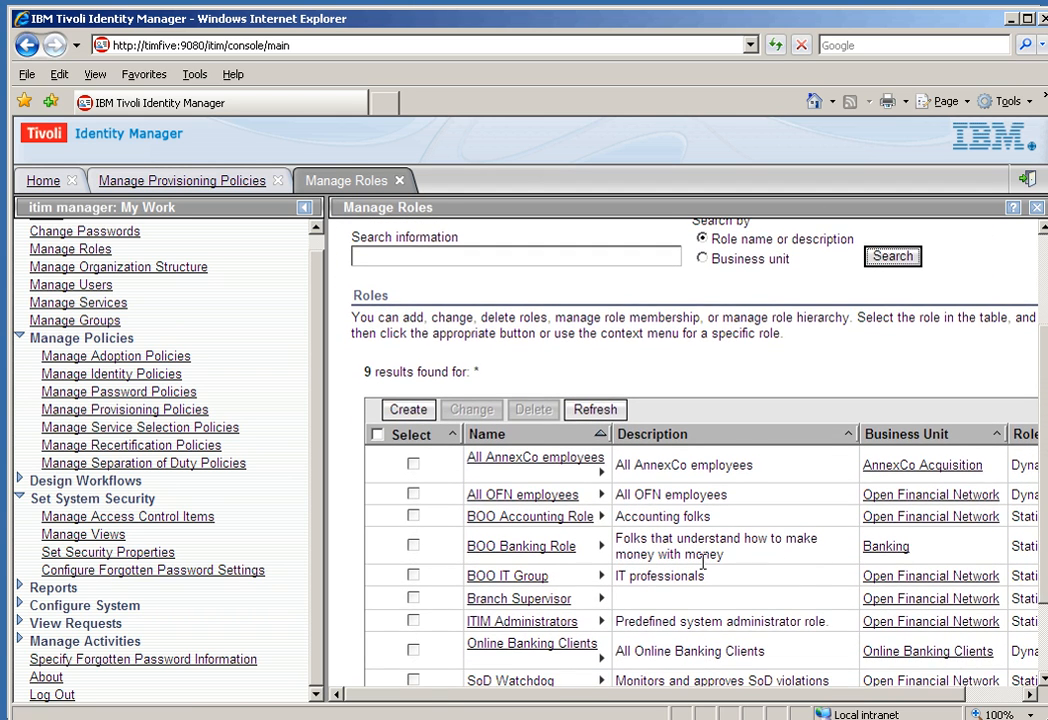
left_click(555, 600)
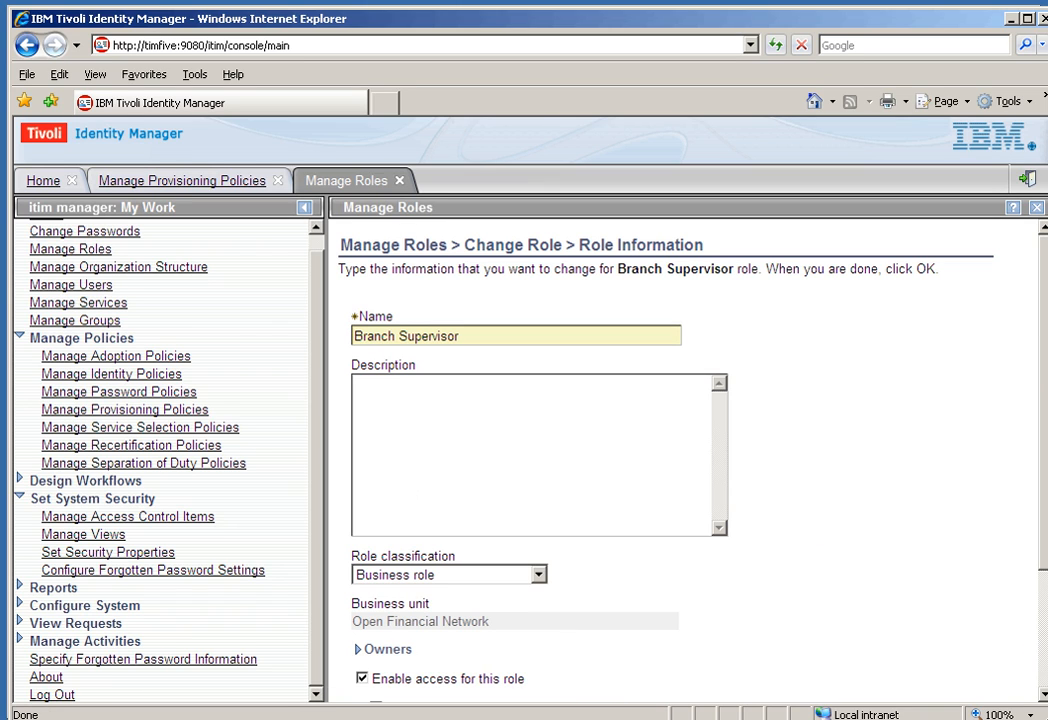
left_click_drag(1043, 365, 1031, 514)
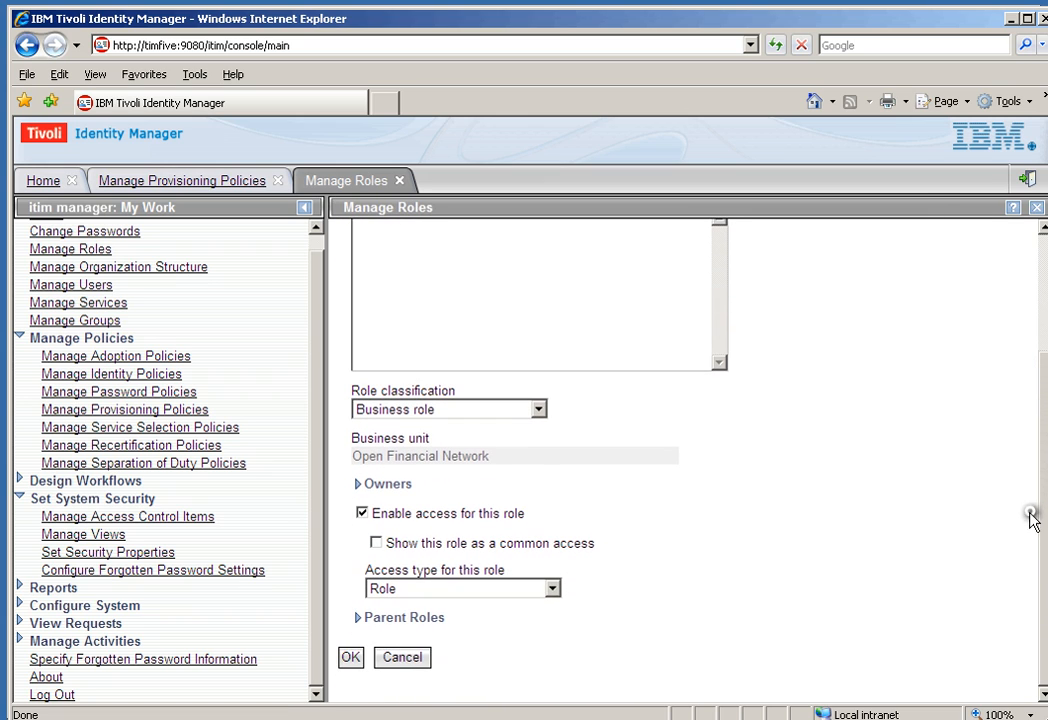
left_click(358, 484)
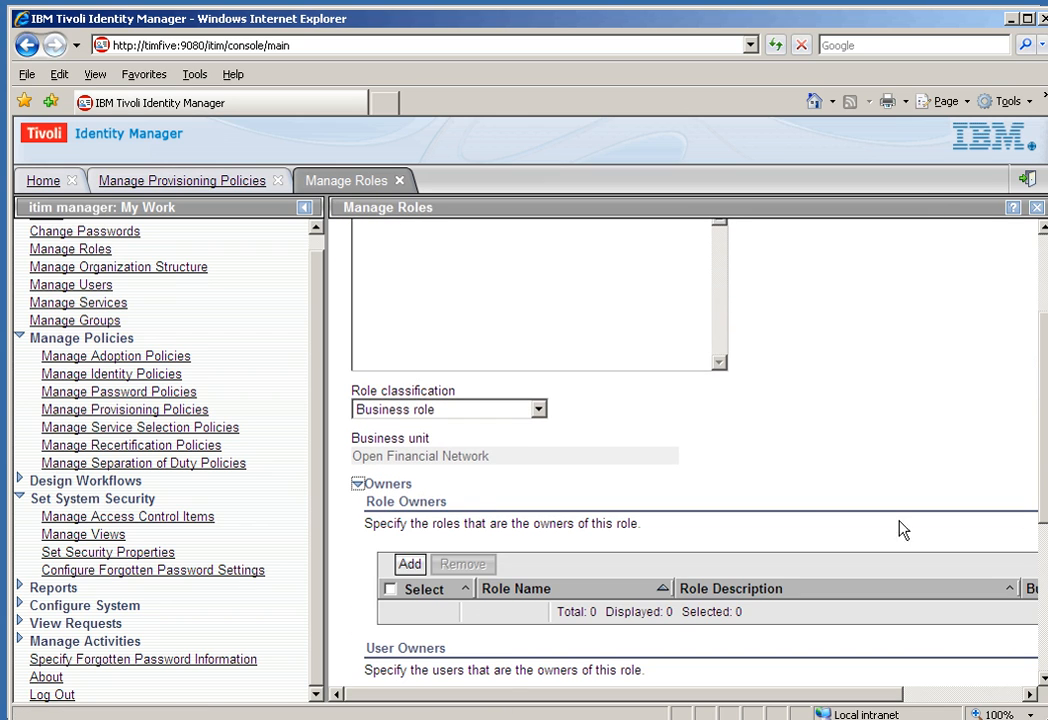
left_click_drag(1043, 488, 1043, 591)
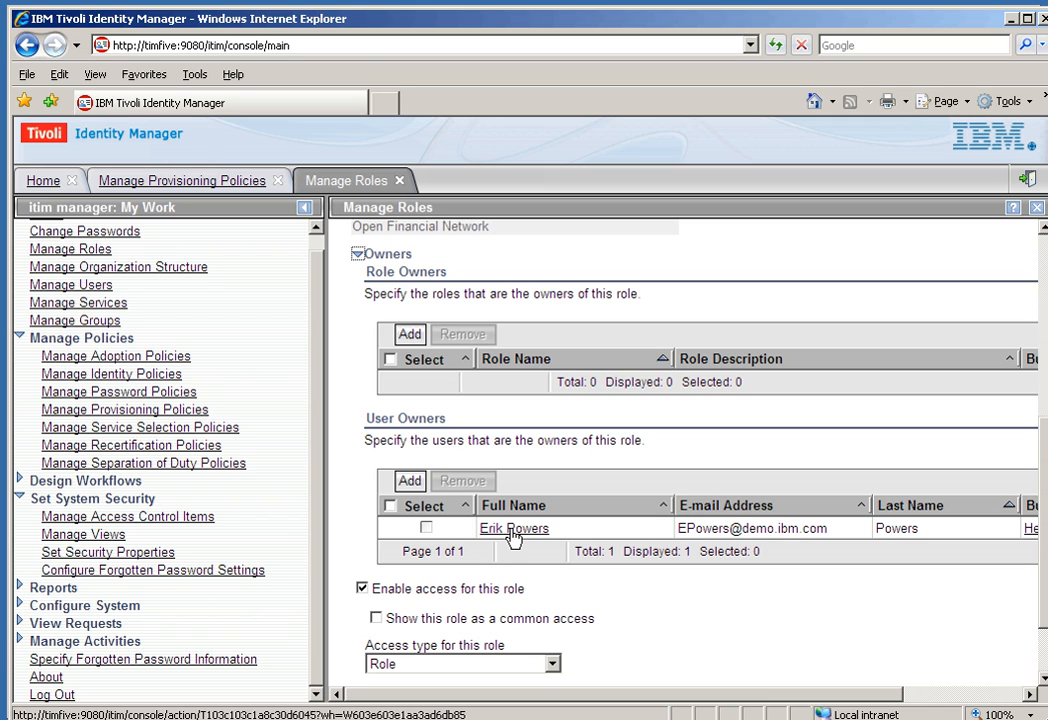
left_click(1029, 181)
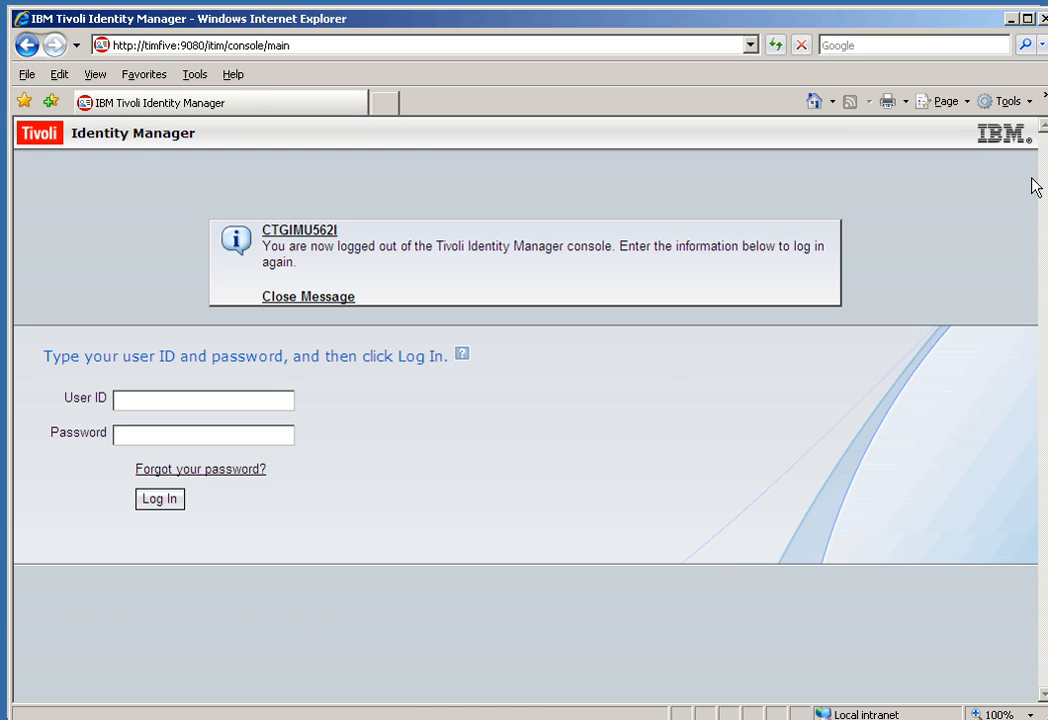
Step: Minimize Internet Explorer and log in to Firefox self-service with the requester's user ID and password
left_click(1012, 18)
left_click(302, 352)
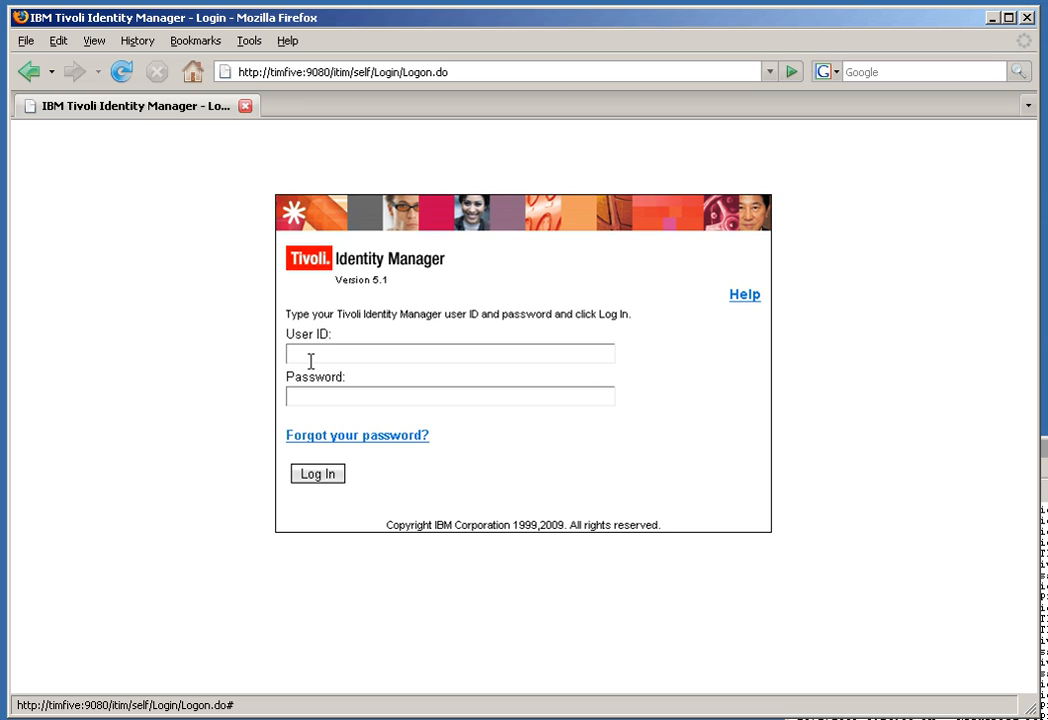
left_click(311, 396)
key("Return")
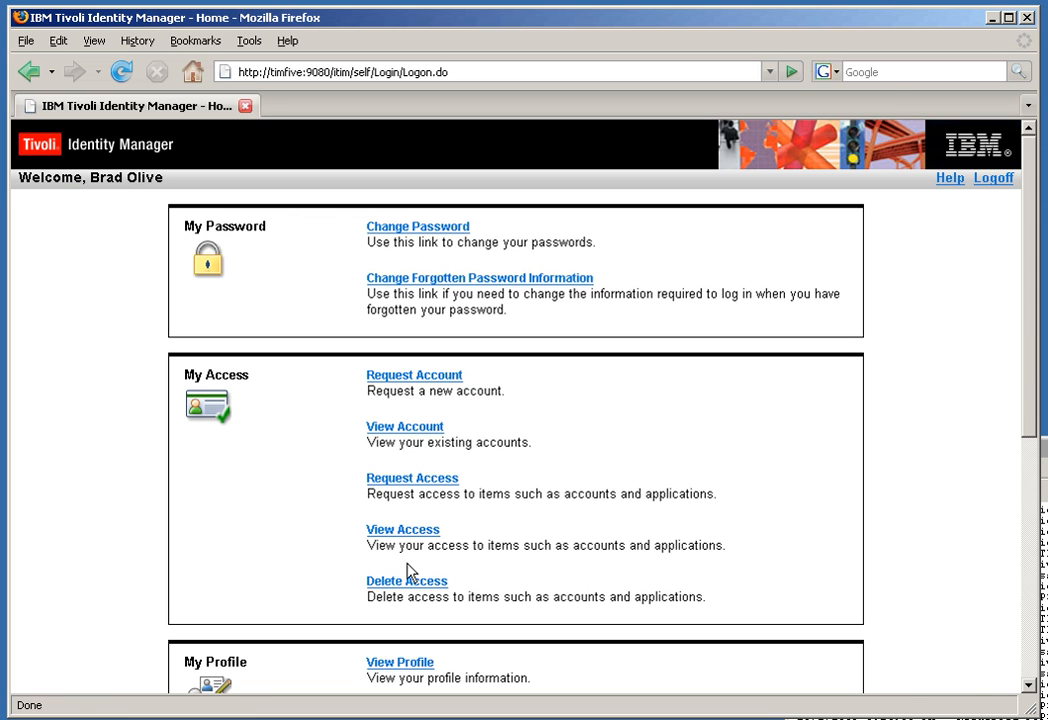
left_click(401, 532)
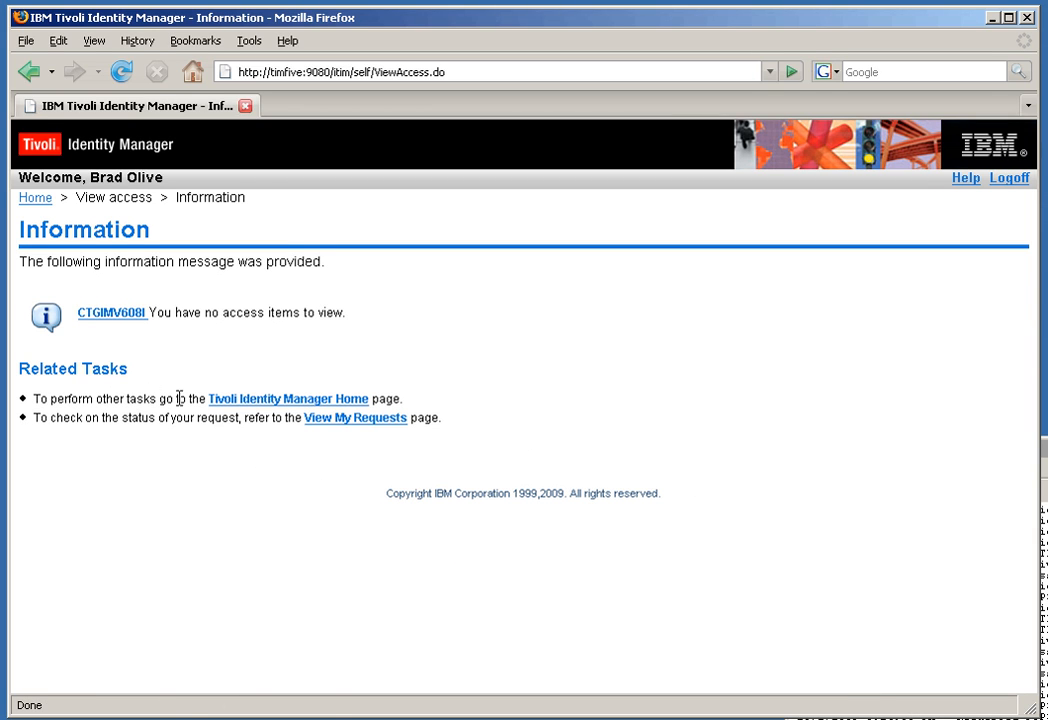
left_click(35, 199)
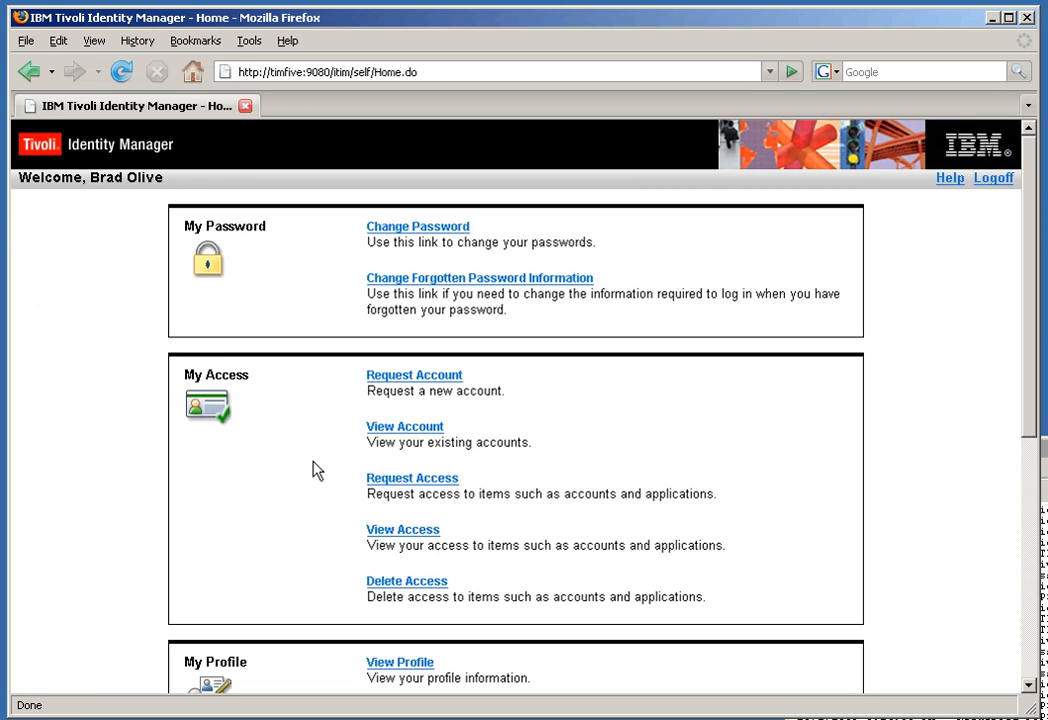
left_click(402, 428)
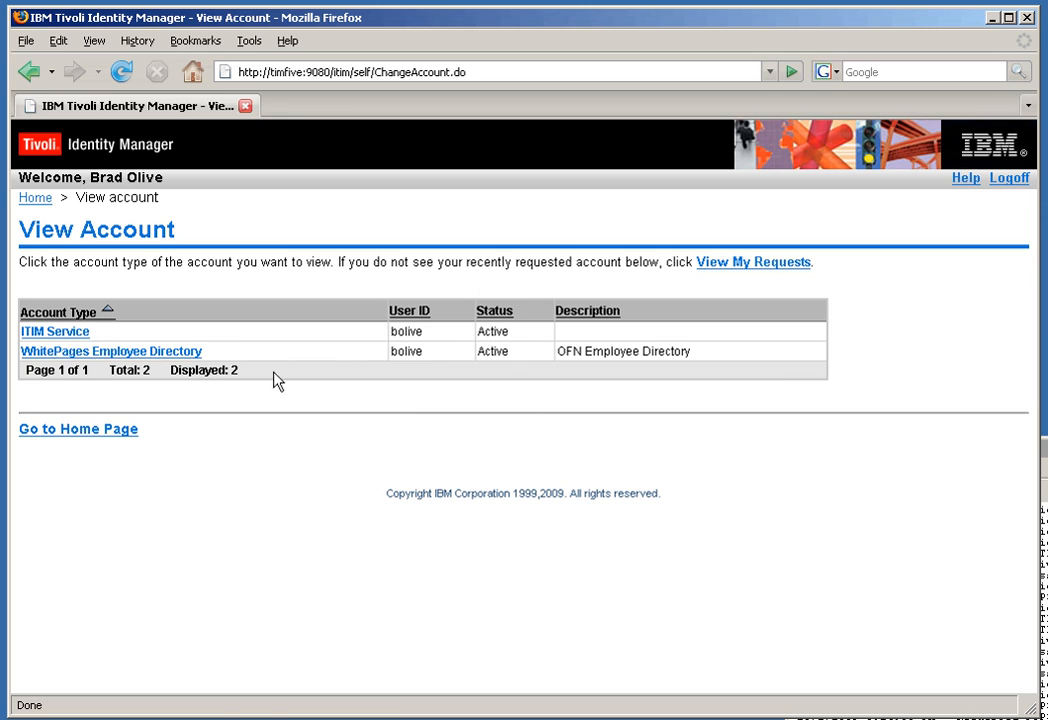
left_click(110, 433)
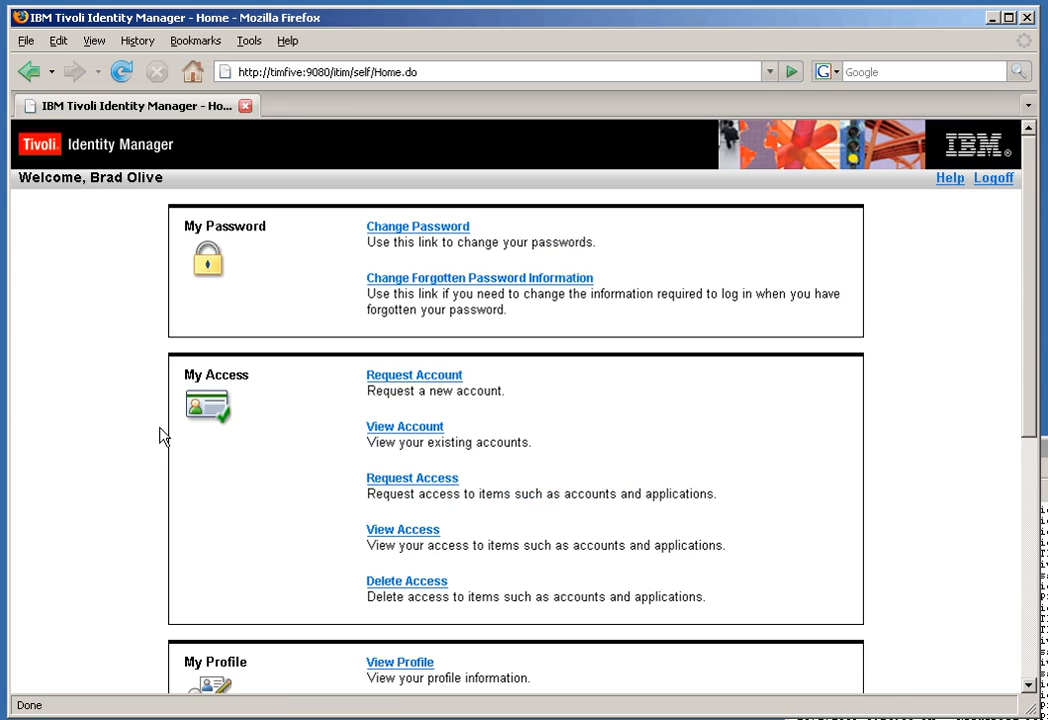
Step: Search all access items, request the Branch Supervisor role, and check it under View Requests
left_click(413, 481)
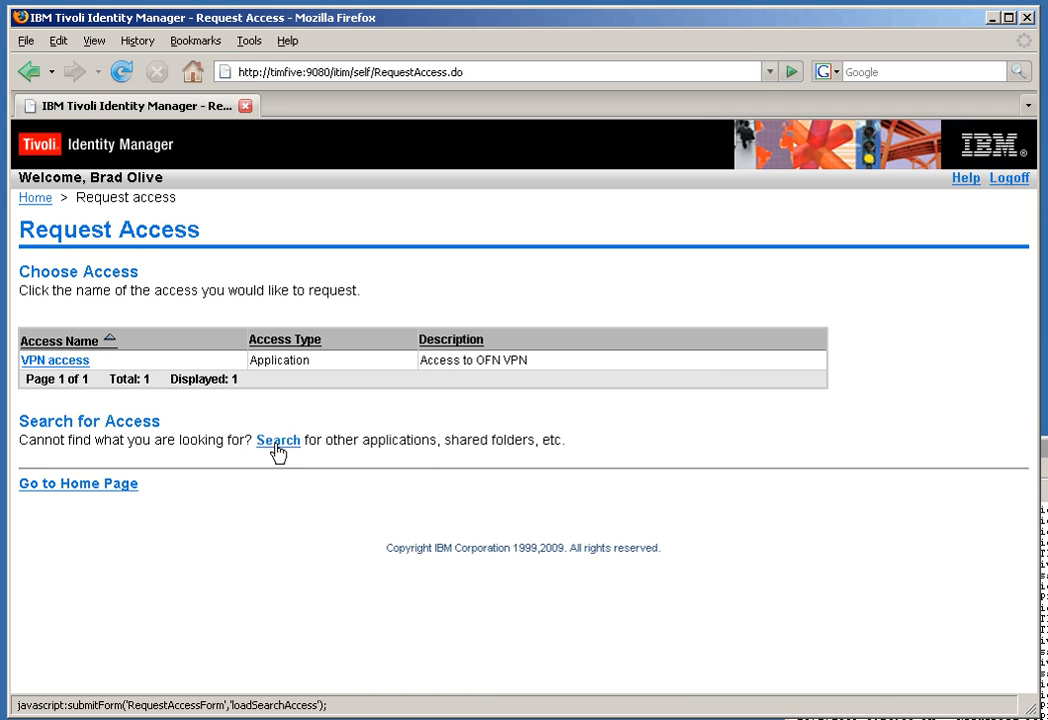
left_click(280, 441)
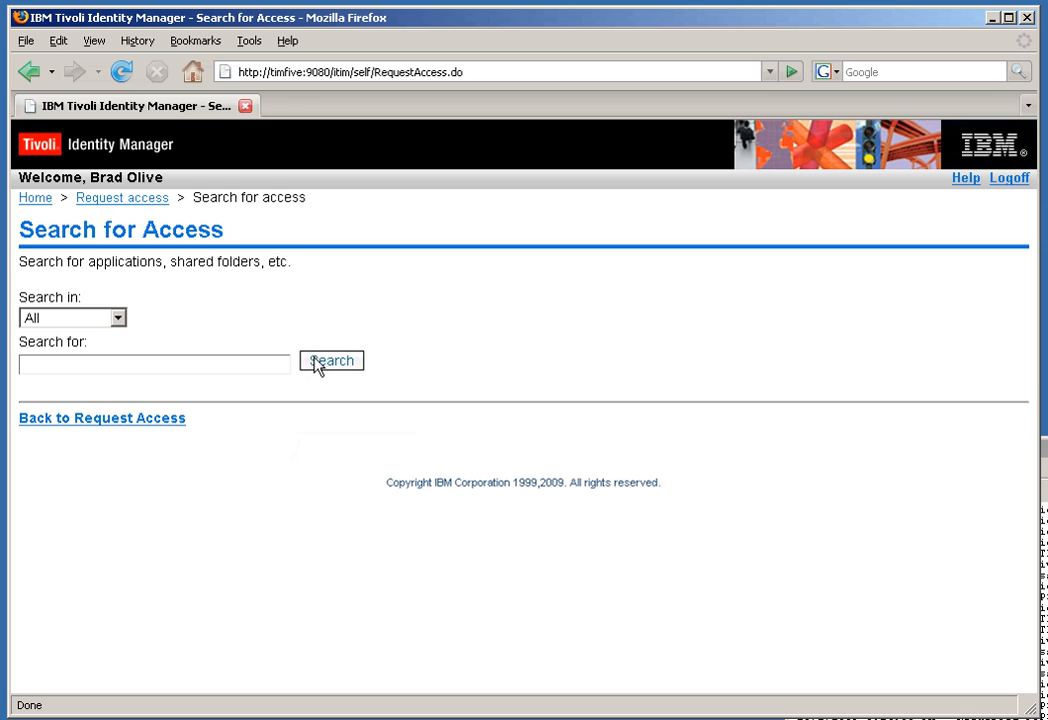
left_click(343, 367)
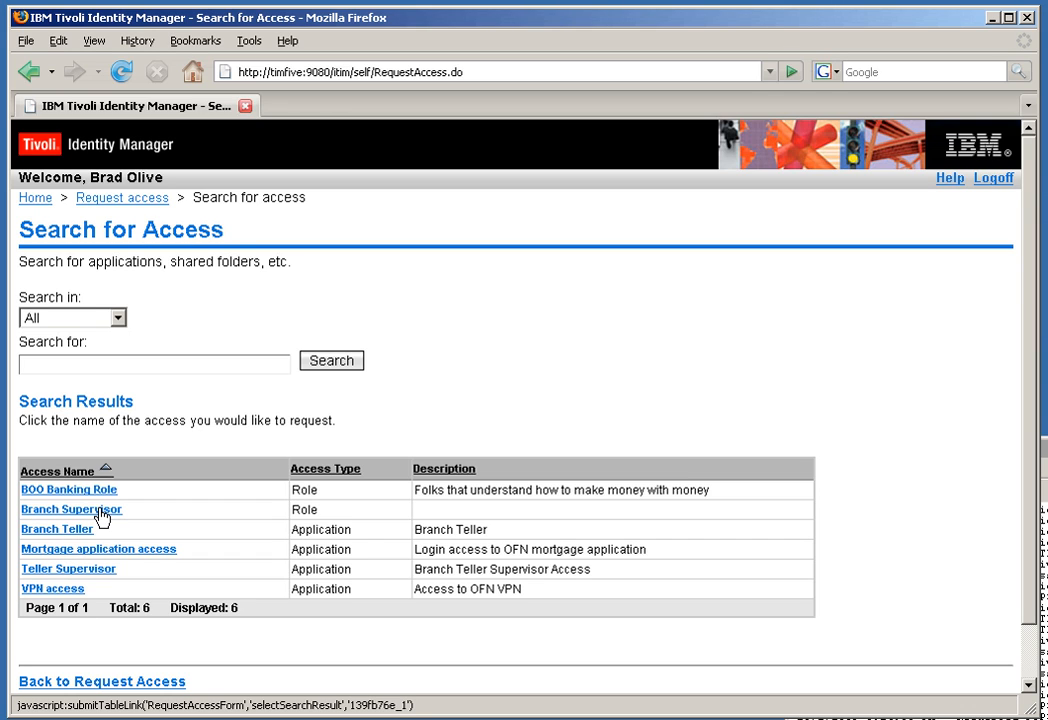
left_click(102, 516)
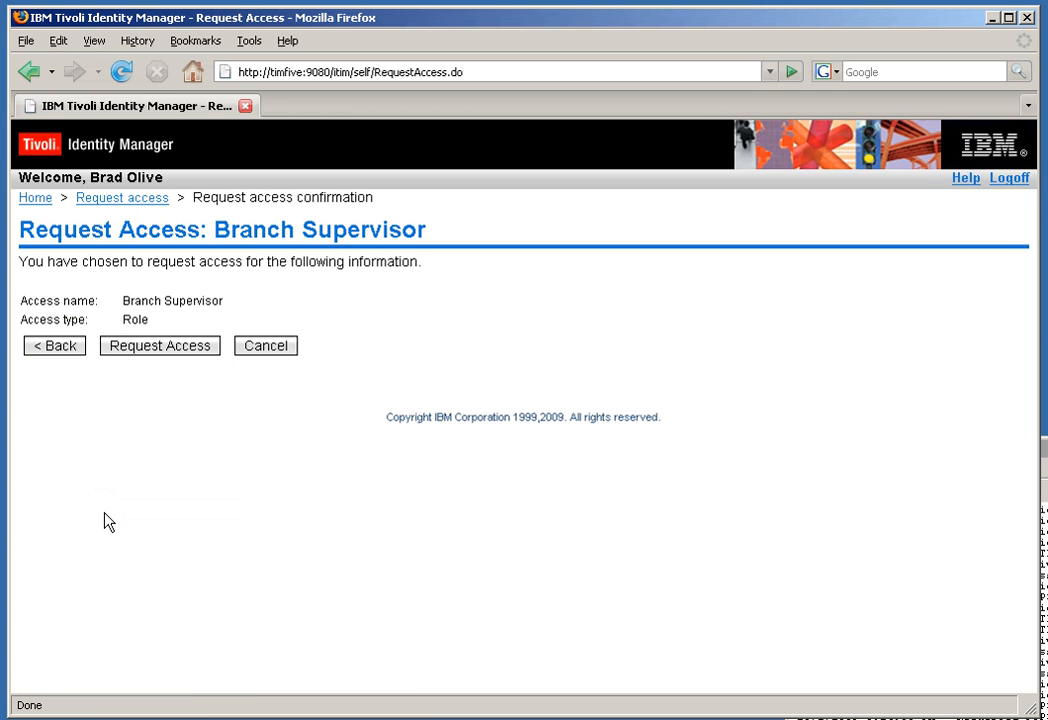
left_click(147, 350)
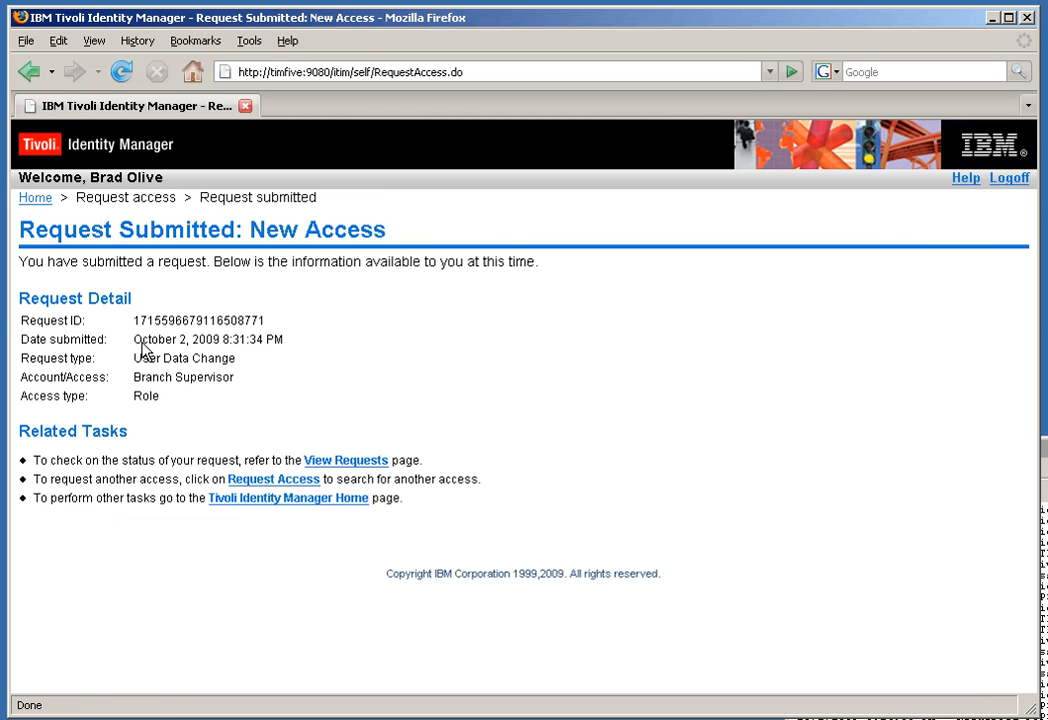
left_click(335, 462)
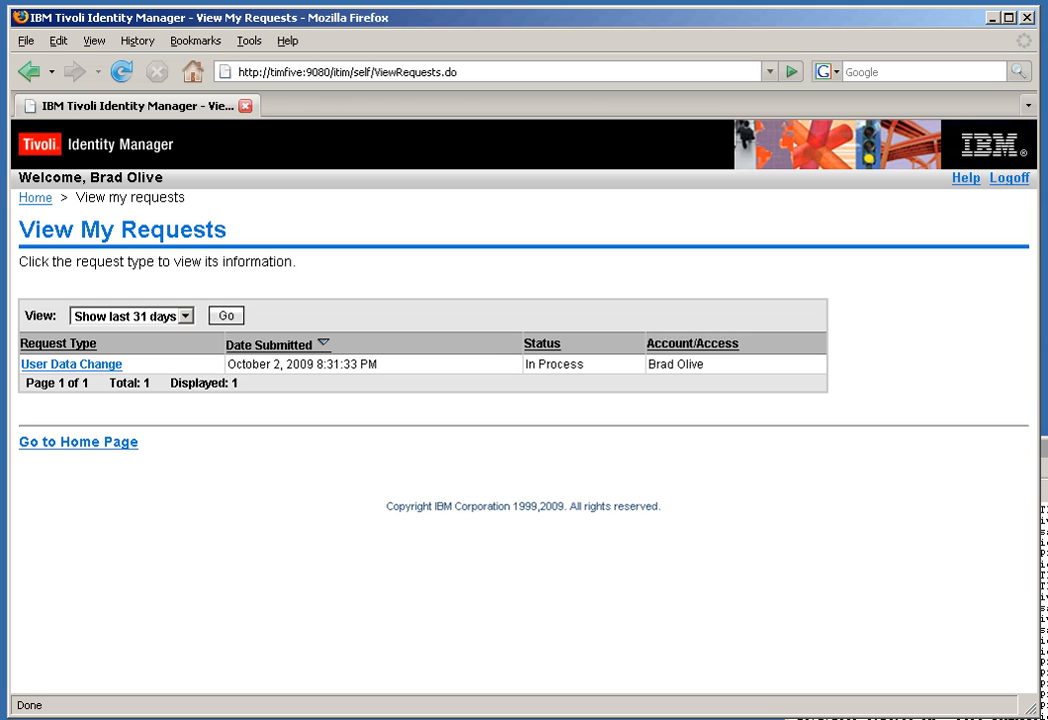
Step: Read the 8:31 PM Branch Supervisor approval email in the approver's Thunderbird inbox, then log off Firefox
key("alt+Tab")
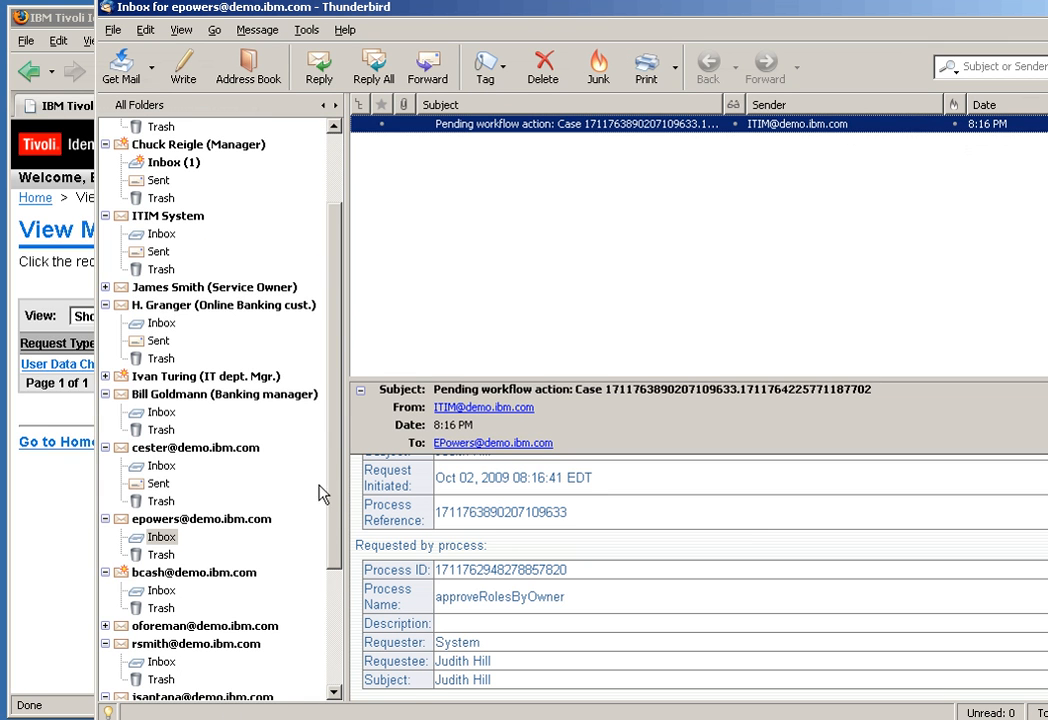
left_click_drag(337, 490, 337, 485)
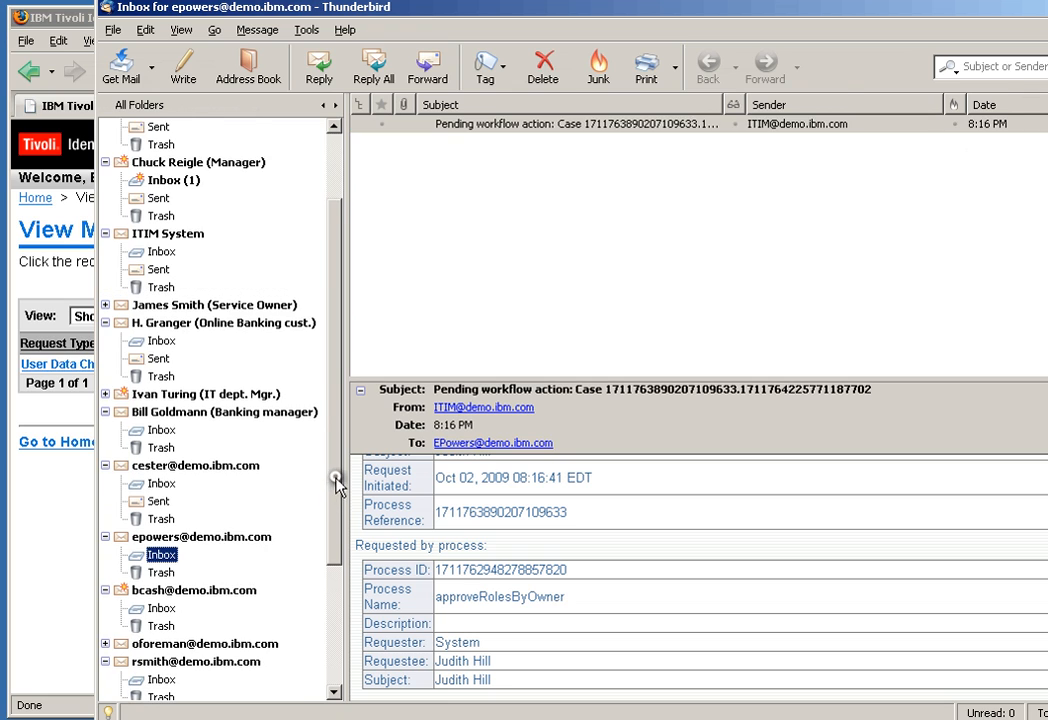
left_click(214, 538)
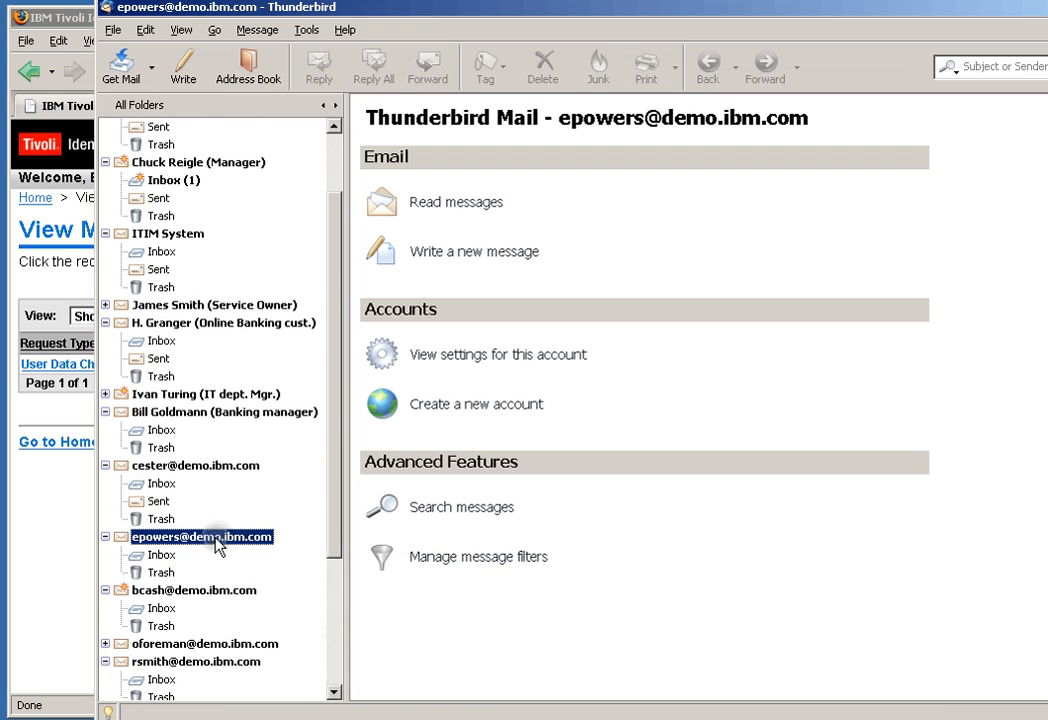
left_click(446, 205)
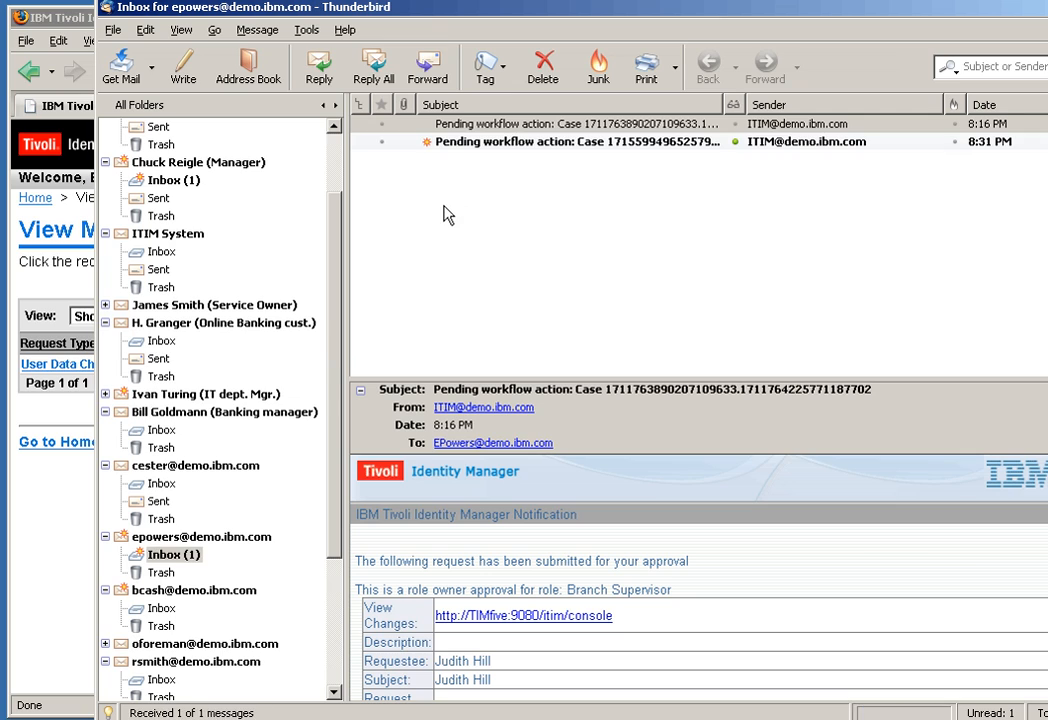
left_click(459, 143)
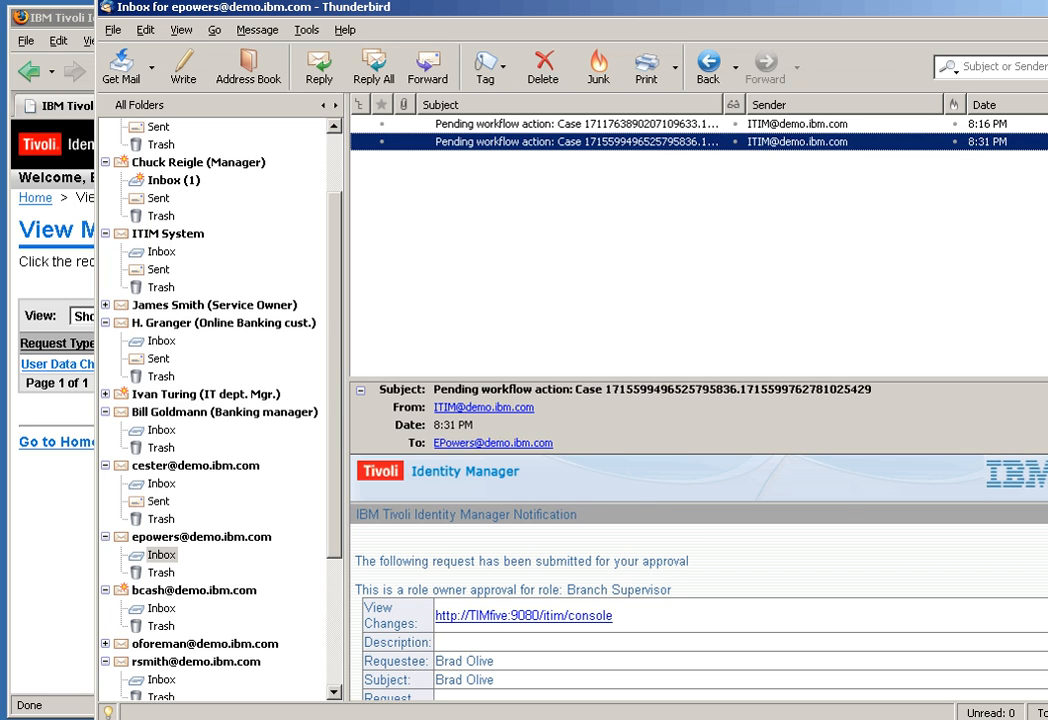
scroll(700, 580, "down", 3)
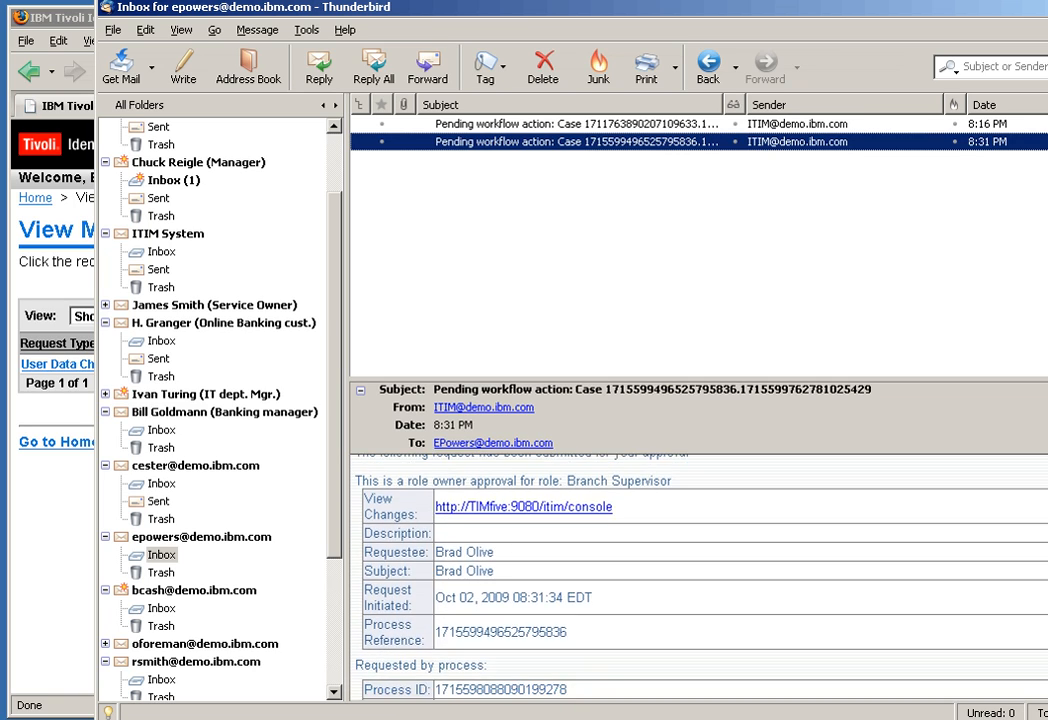
scroll(700, 580, "down", 2)
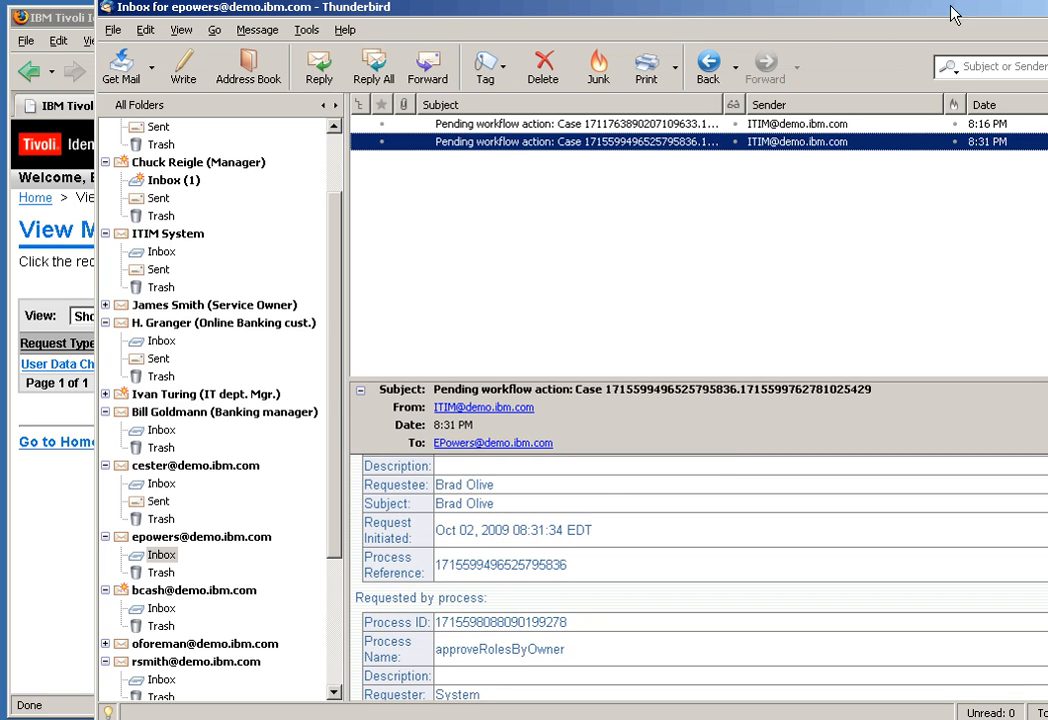
left_click(1045, 7)
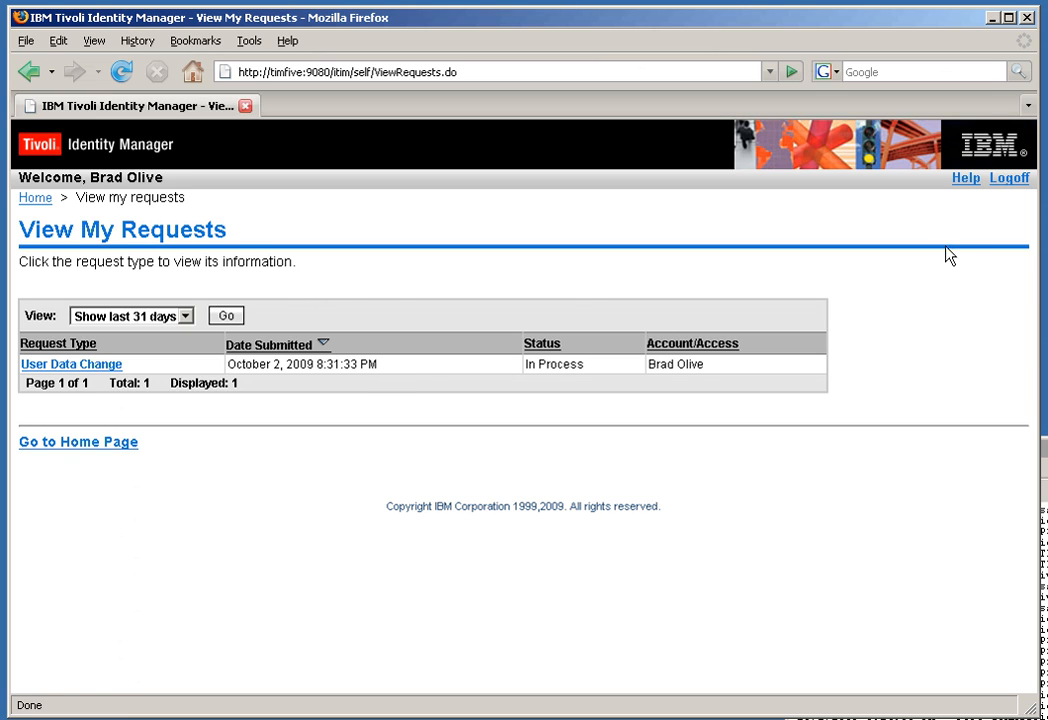
left_click(1008, 180)
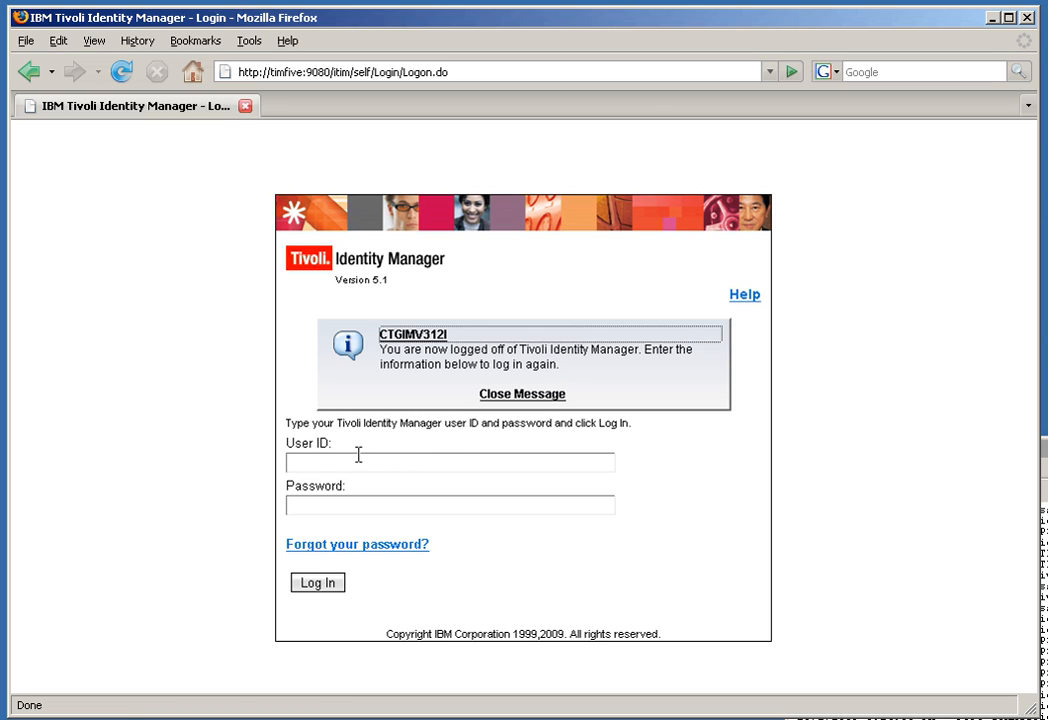
Step: Sign in to self-service with the approver's user ID and password
left_click(358, 456)
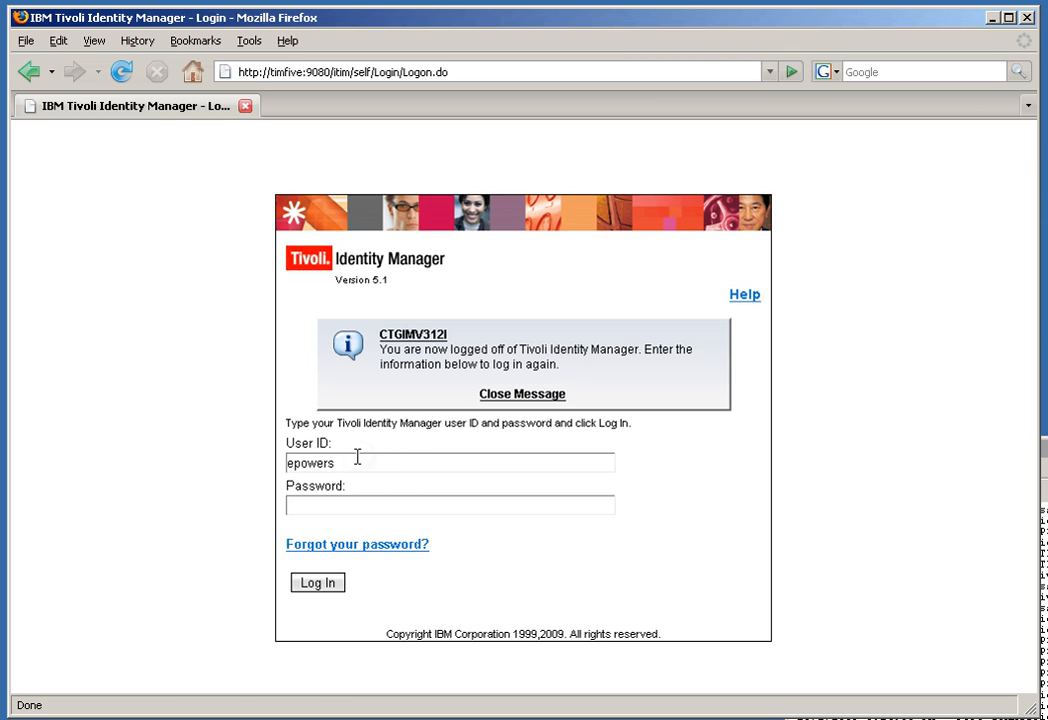
left_click(313, 508)
type("****")
key("Return")
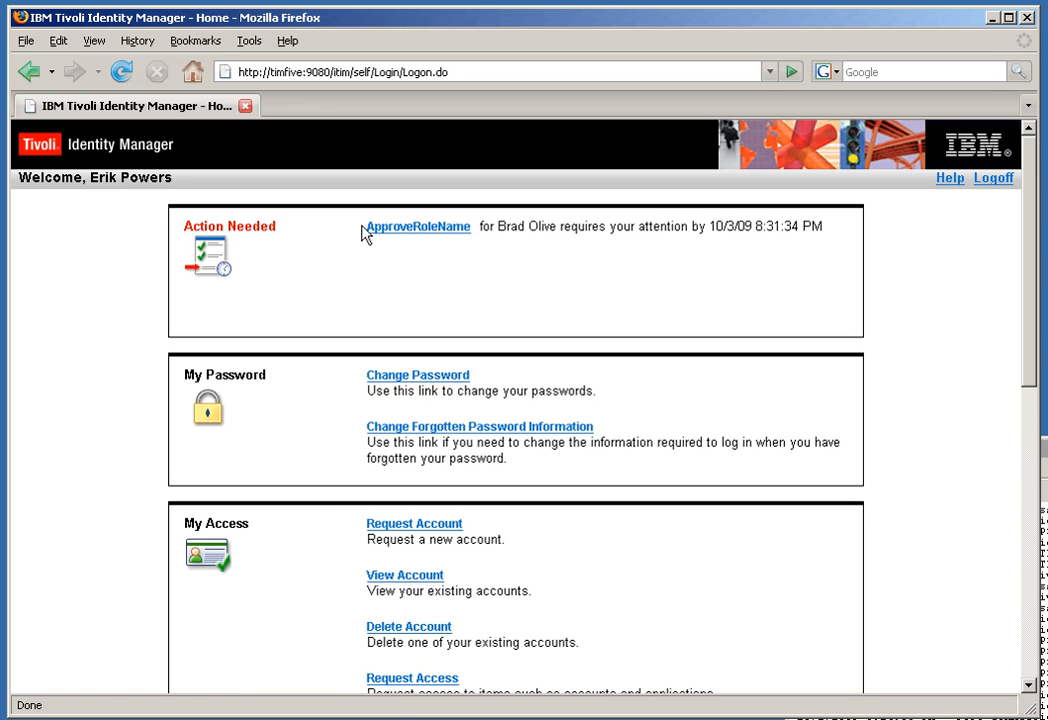
Step: Open the ApproveRoleName item, select Approve, and confirm with OK
left_click(427, 230)
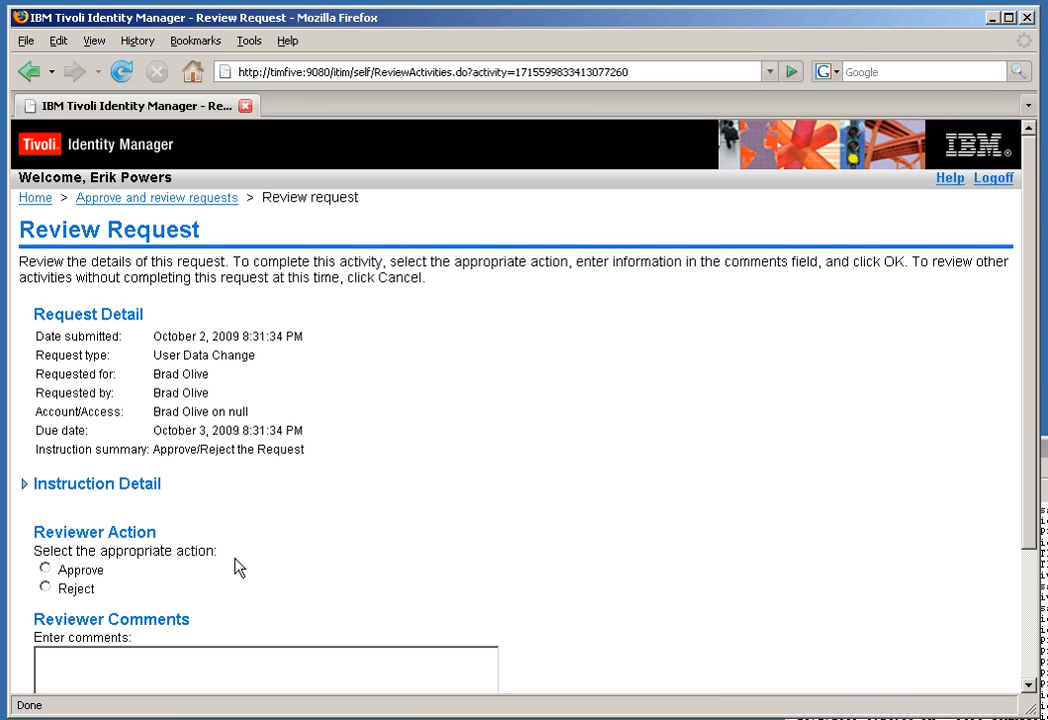
left_click(45, 569)
left_click_drag(1025, 505, 1036, 648)
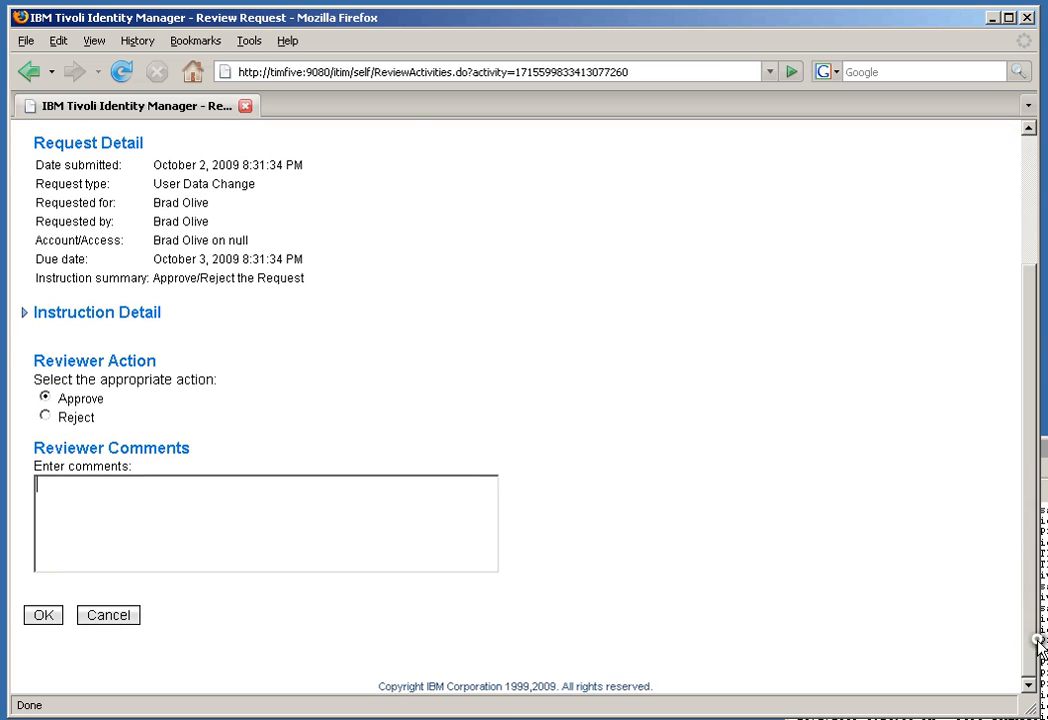
left_click(44, 616)
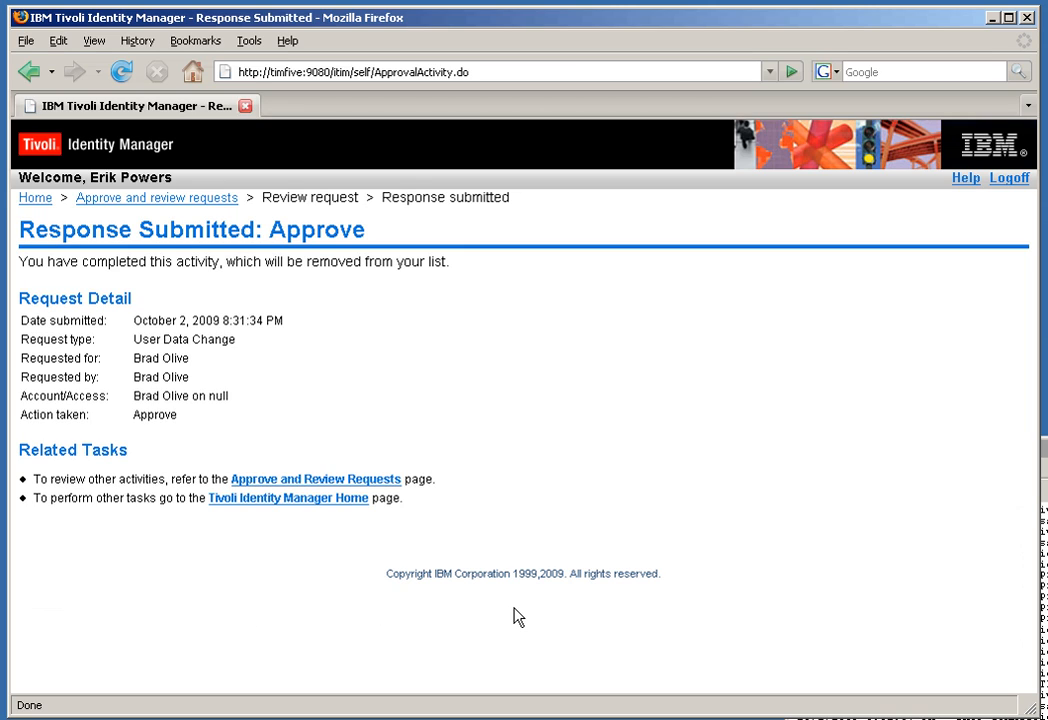
Step: Log off the approver and log back in with the requester's user ID and password
left_click(1006, 191)
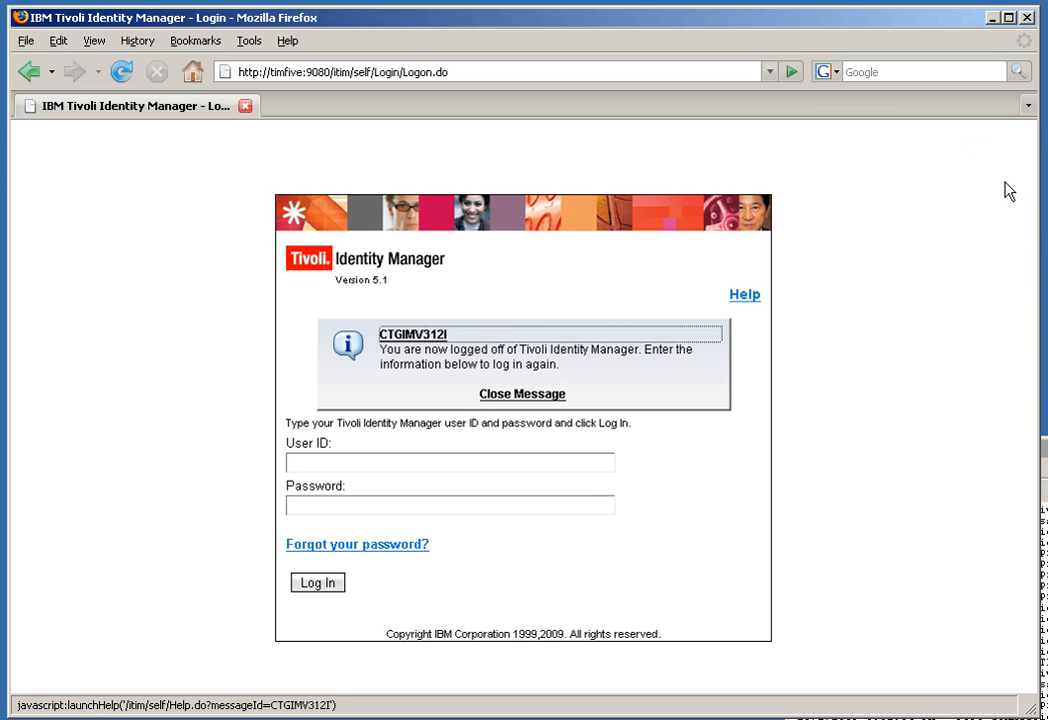
left_click(361, 460)
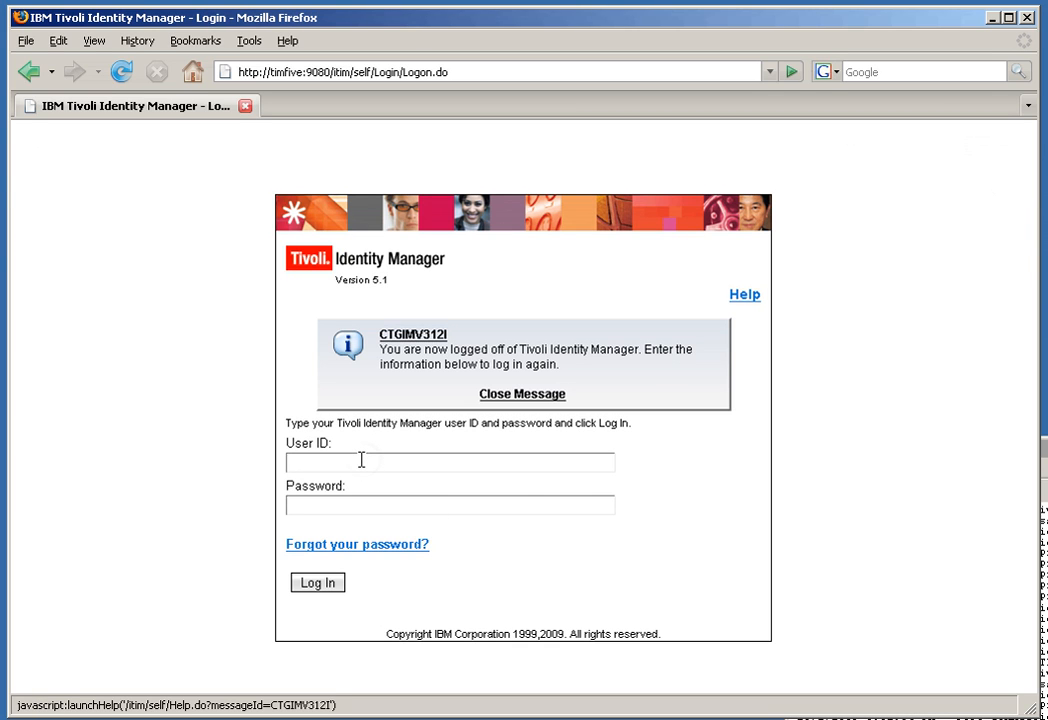
left_click(309, 509)
key("Return")
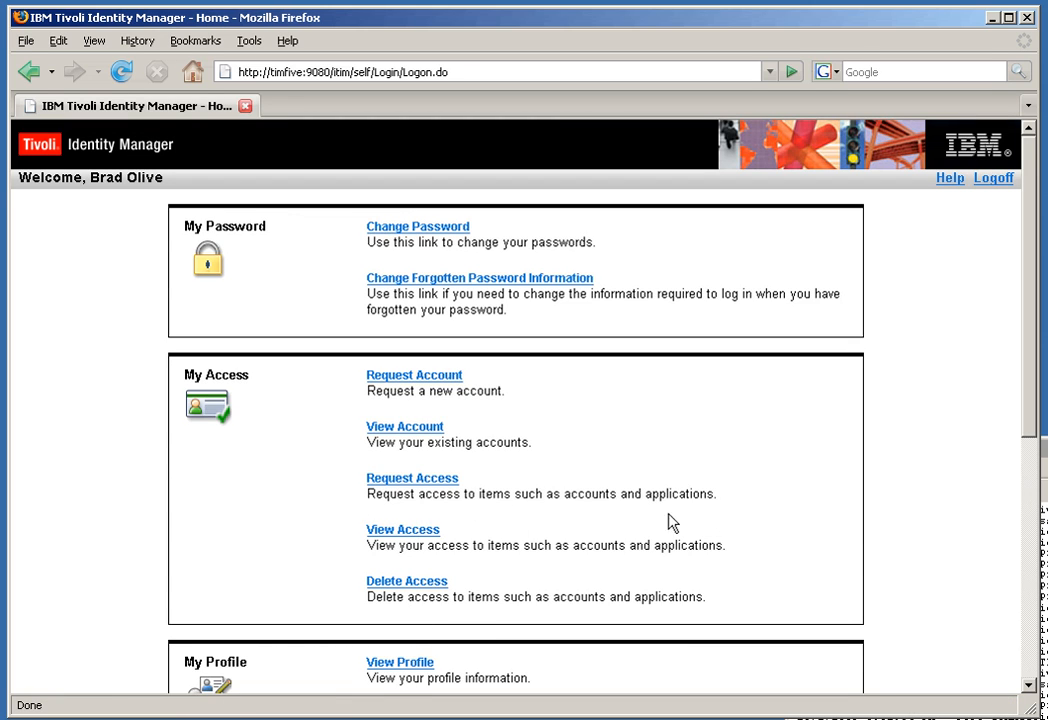
left_click_drag(1032, 416, 1032, 460)
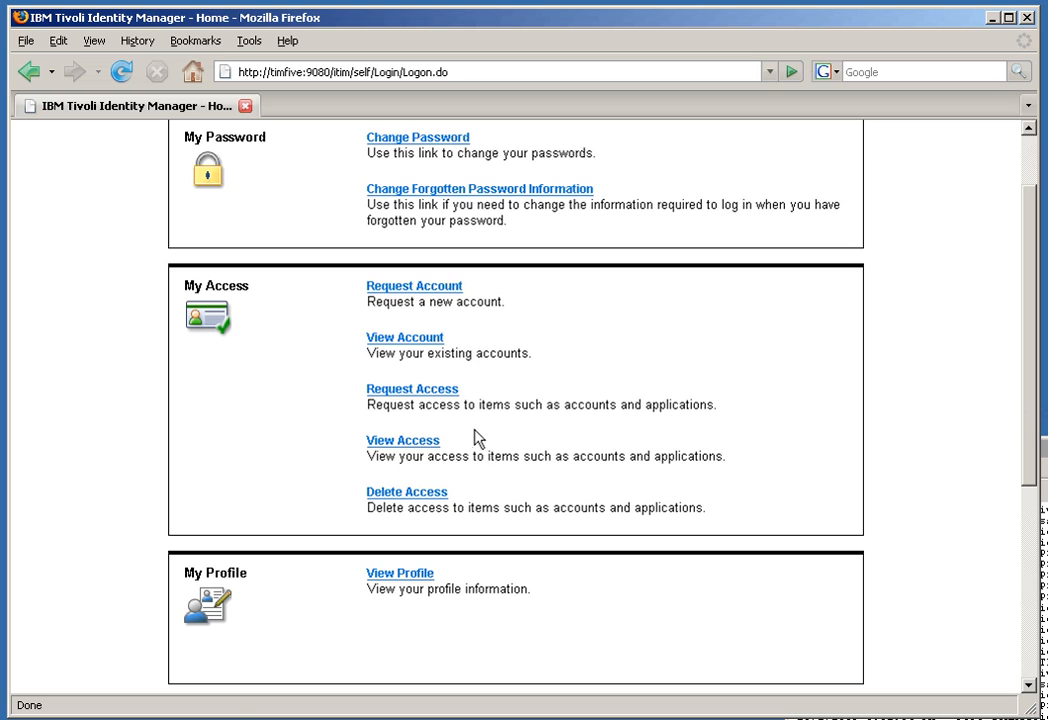
Step: Review the granted access and existing accounts, then log off self-service and switch to the console login
left_click(416, 440)
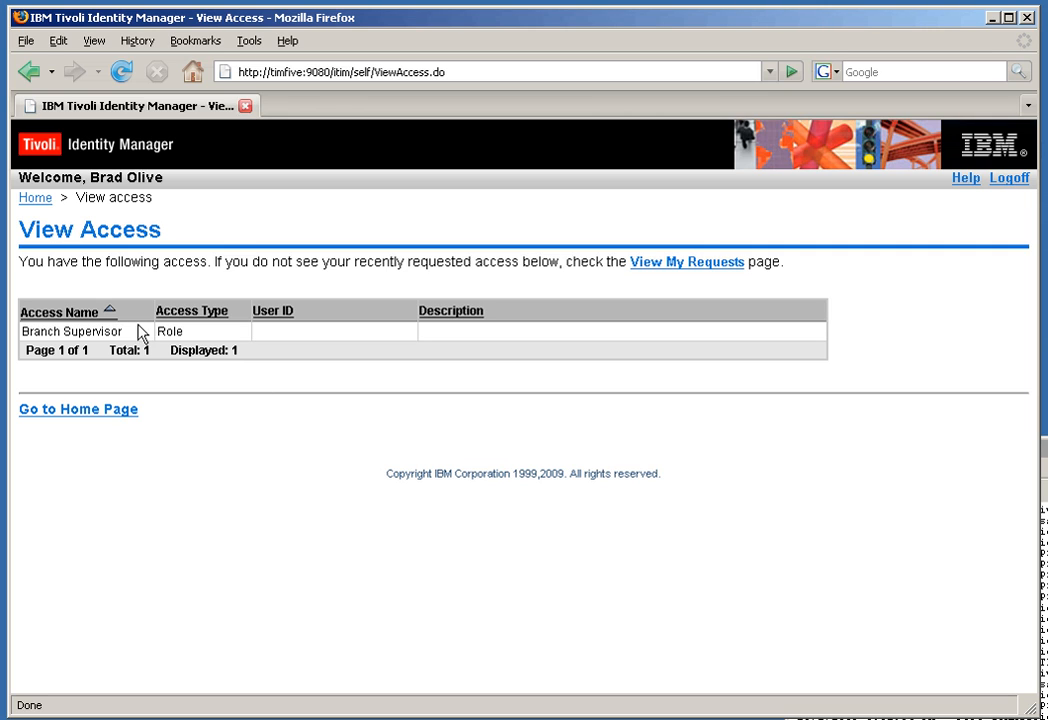
left_click(85, 411)
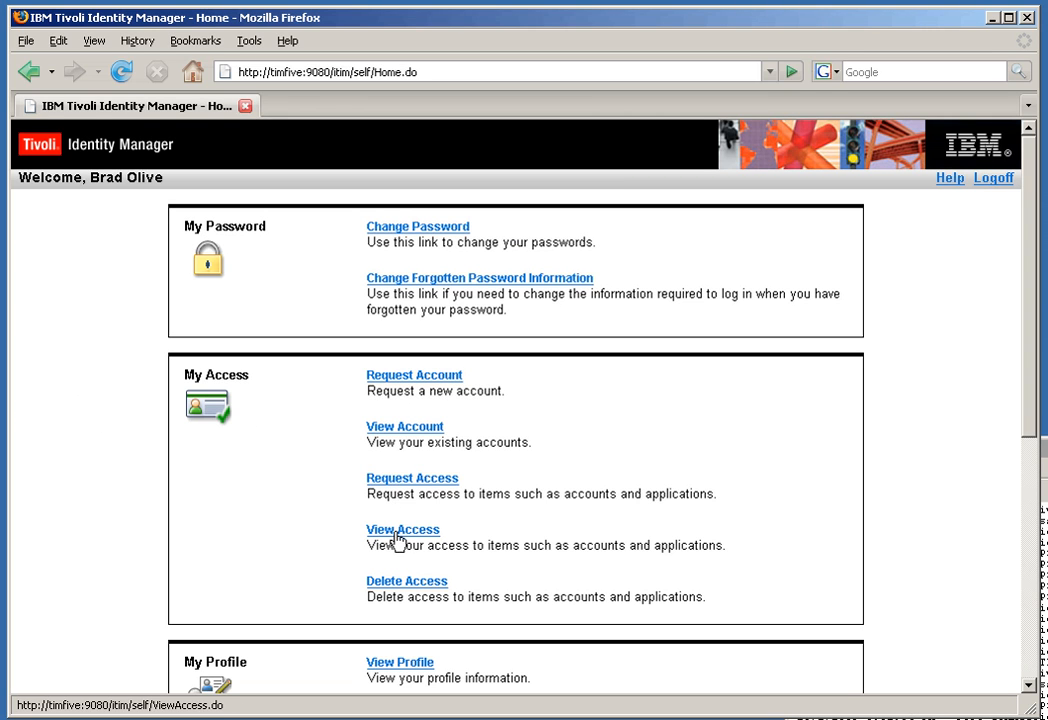
left_click(424, 430)
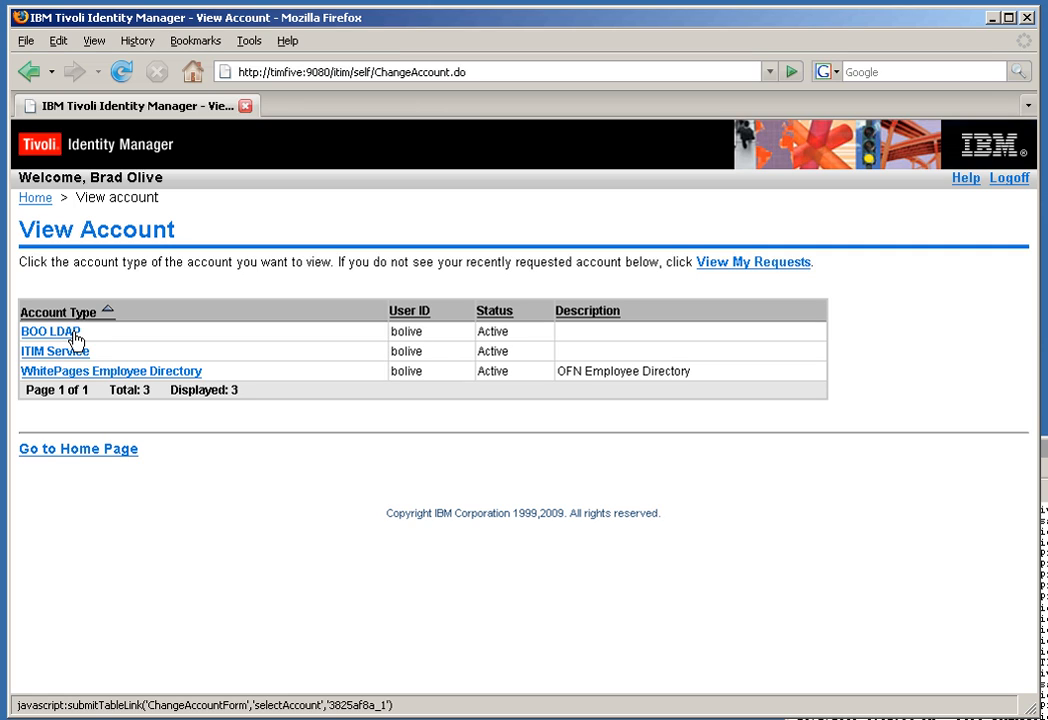
left_click(1005, 182)
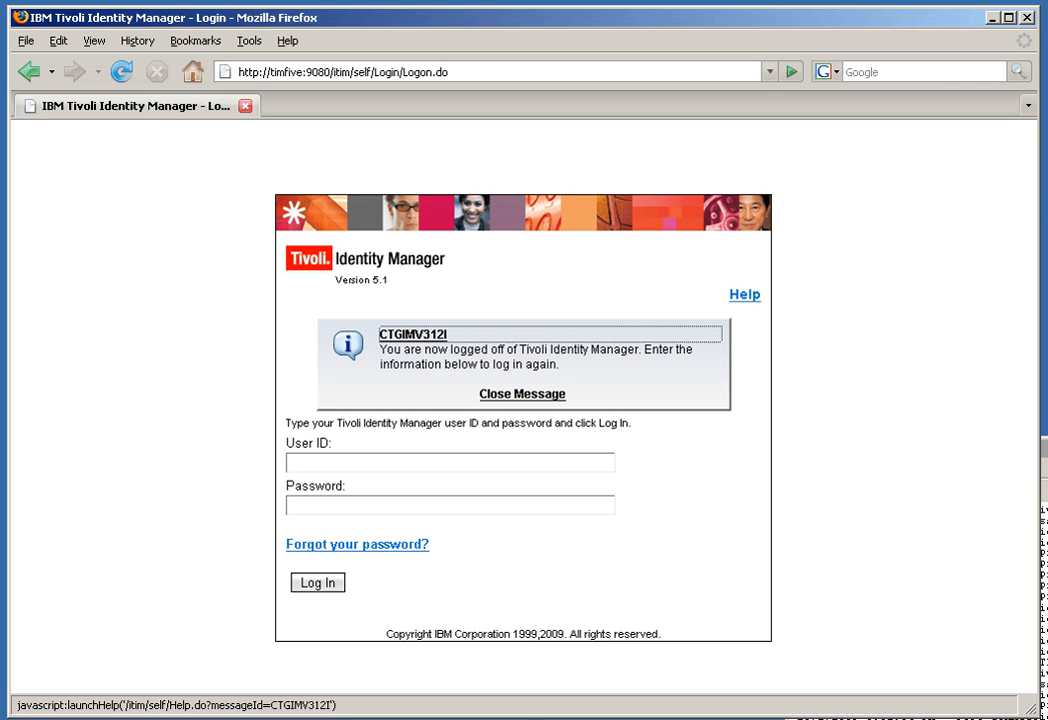
key("alt+Tab")
Step: Log in to the administrative console with the manager's user ID and password
left_click(141, 405)
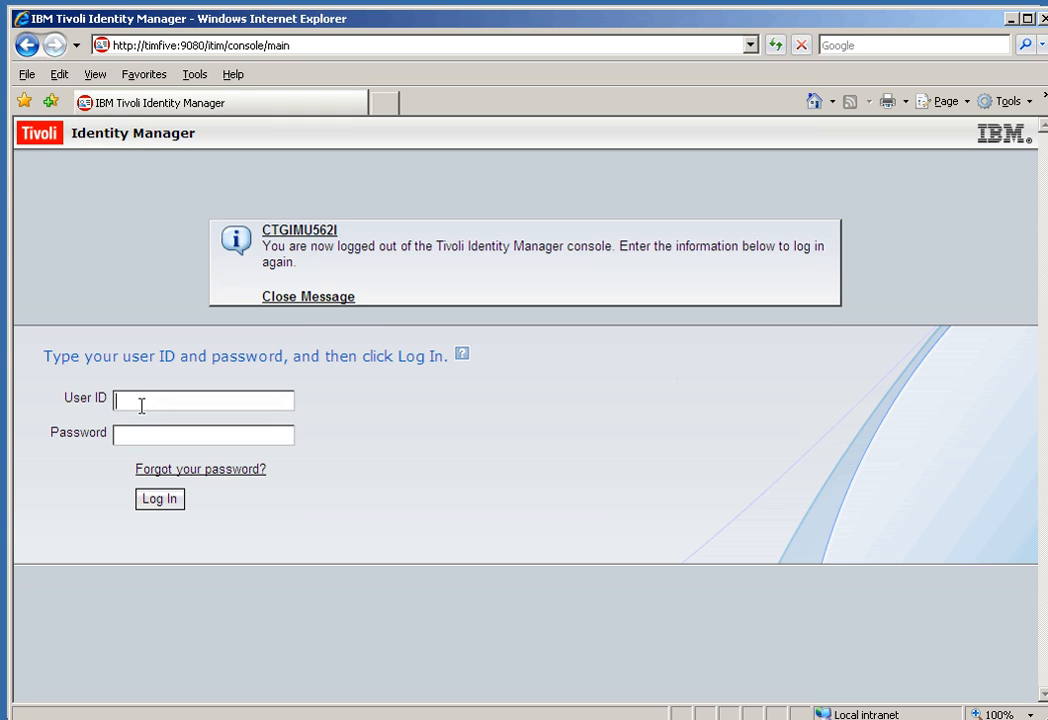
type("epowners")
left_click(149, 434)
type("pas")
key("Return")
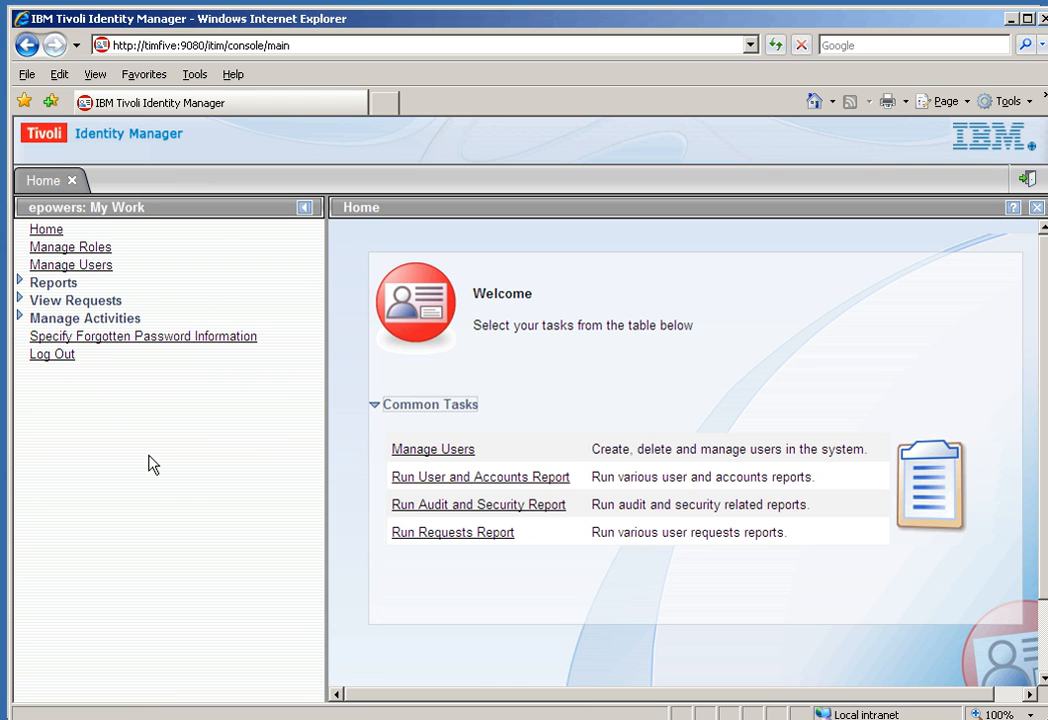
Step: Search roles for 'branch' and begin adding user members to Branch Supervisor
left_click(67, 251)
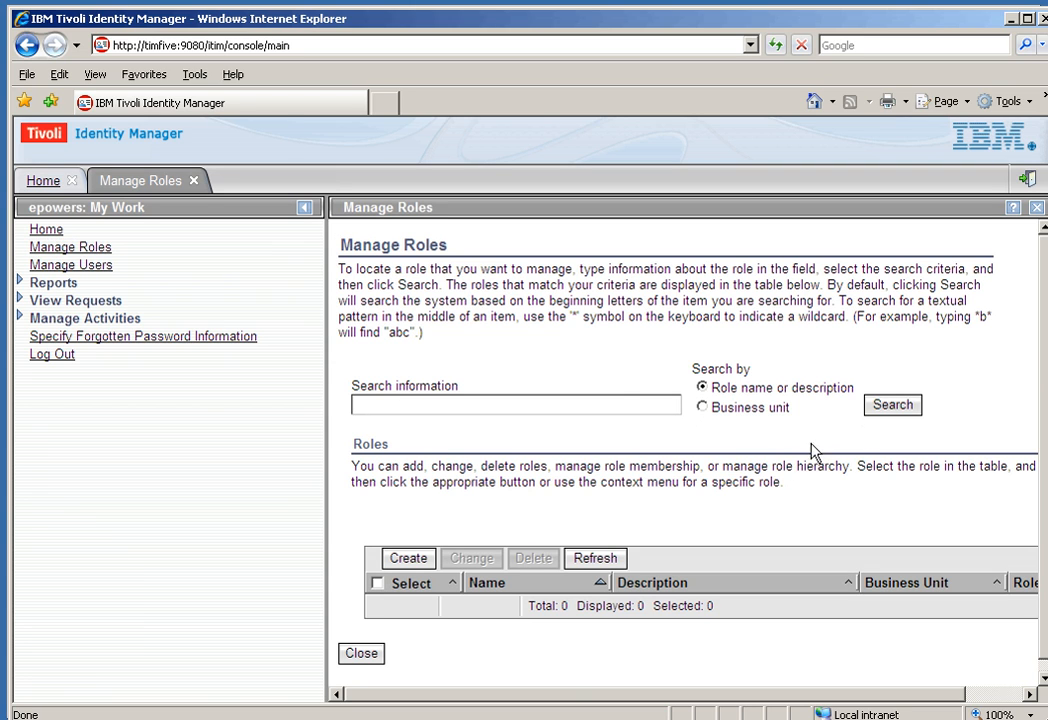
left_click(458, 403)
left_click(895, 405)
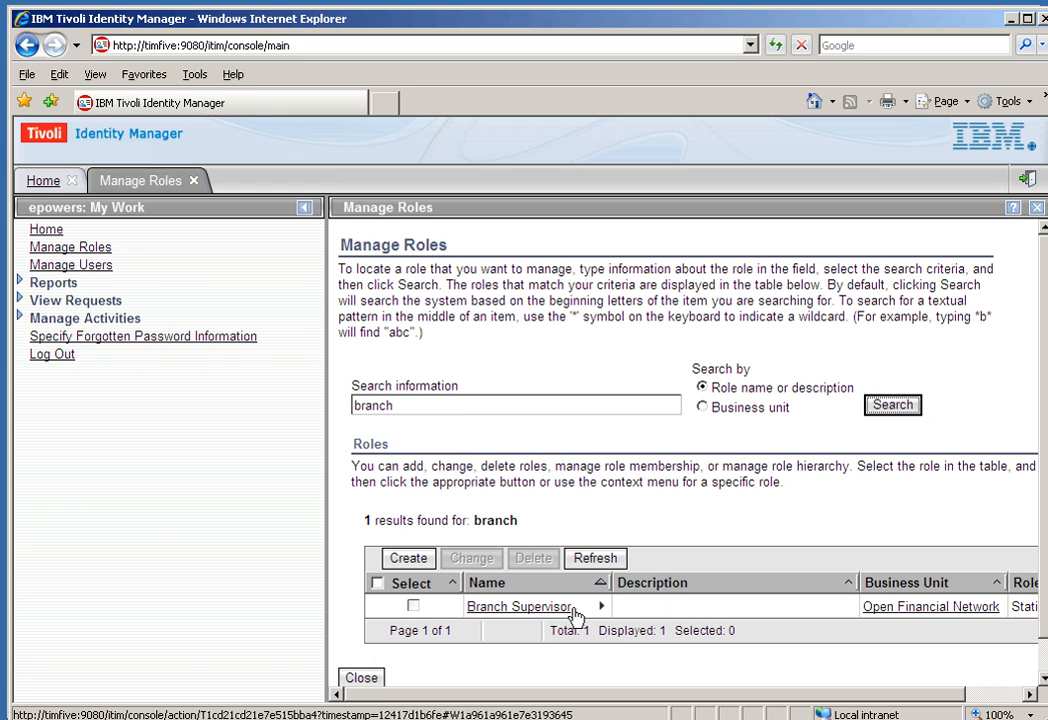
left_click(601, 606)
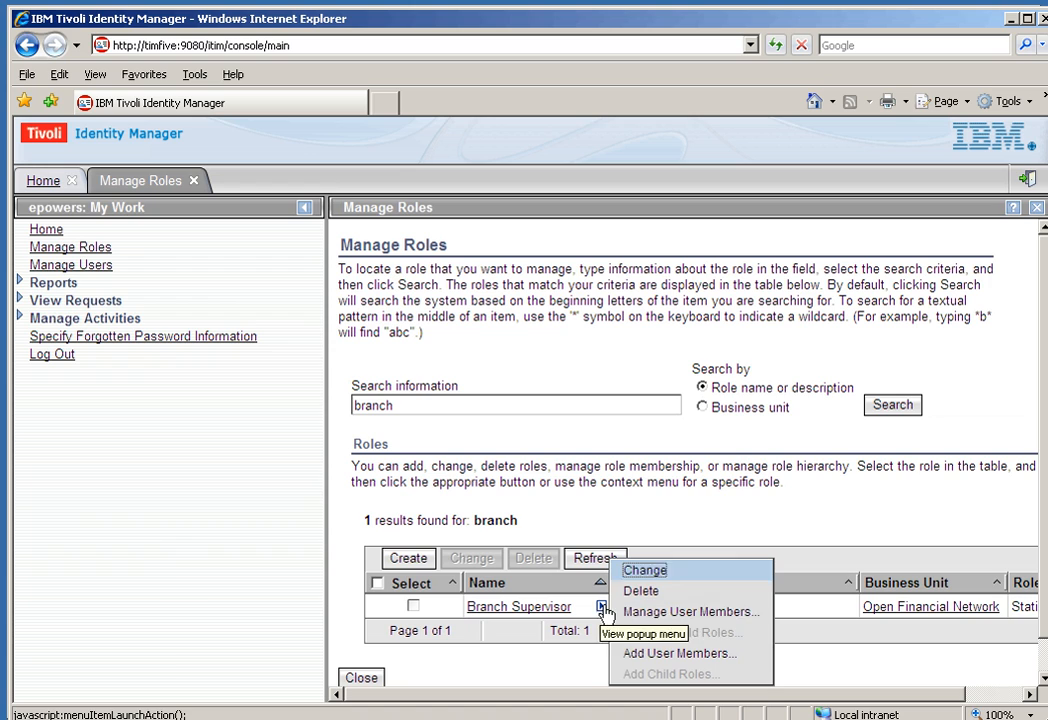
left_click(674, 654)
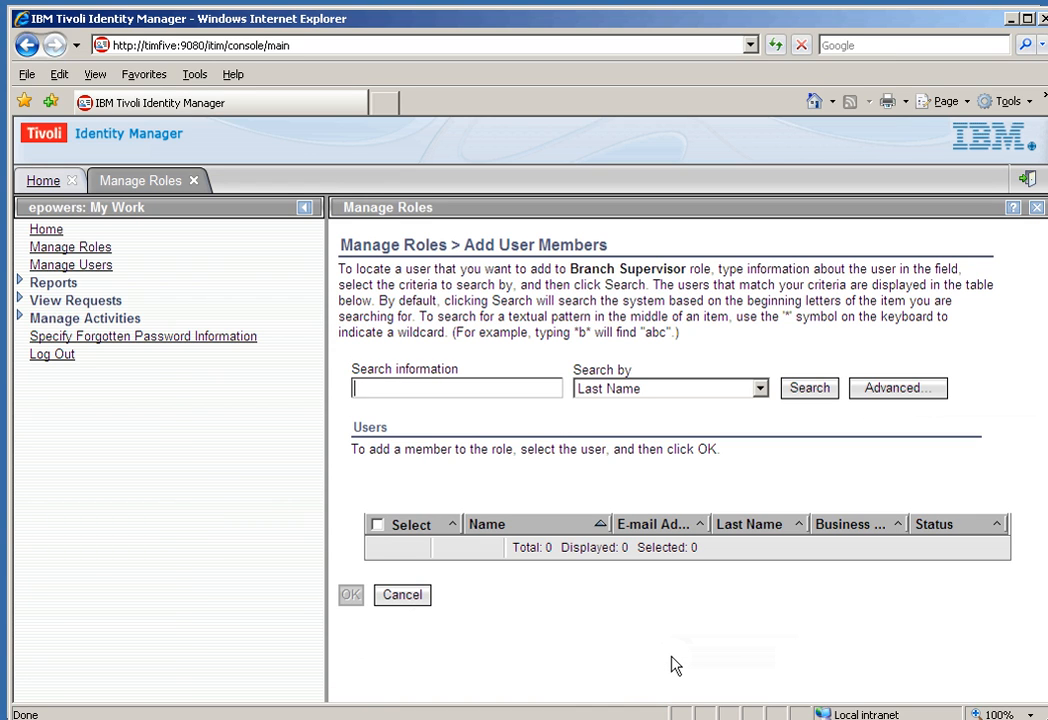
Step: Select the IT department user as the new member, submit the change, and open its request status
left_click(808, 390)
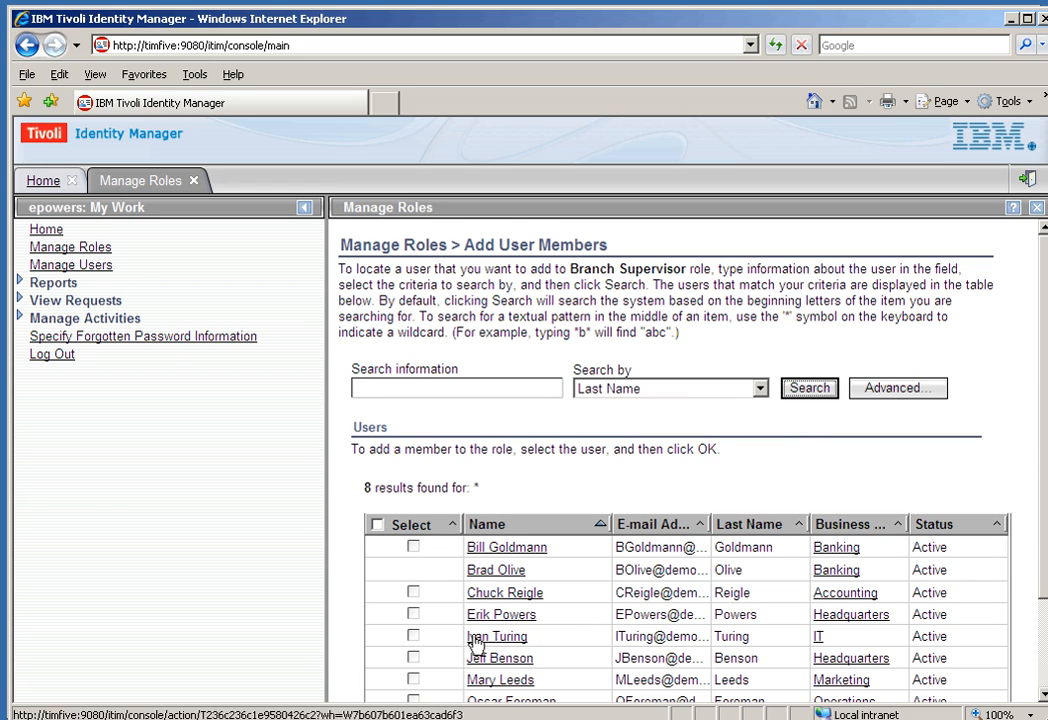
left_click(414, 637)
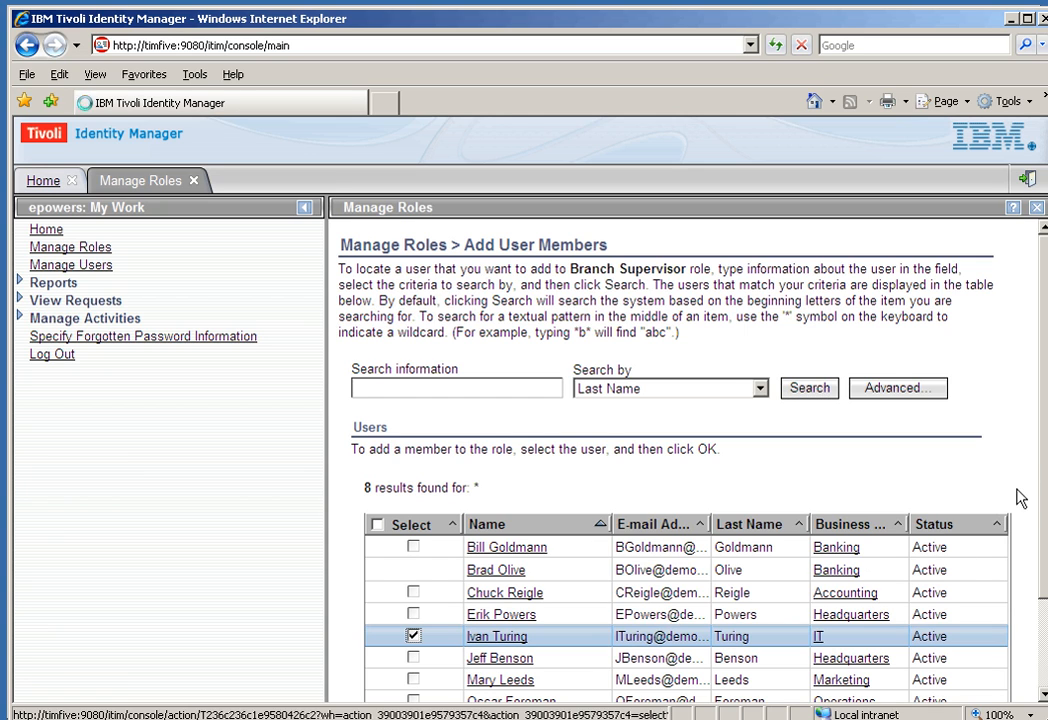
scroll(1038, 520, "down", 2)
scroll(1030, 570, "down", 1)
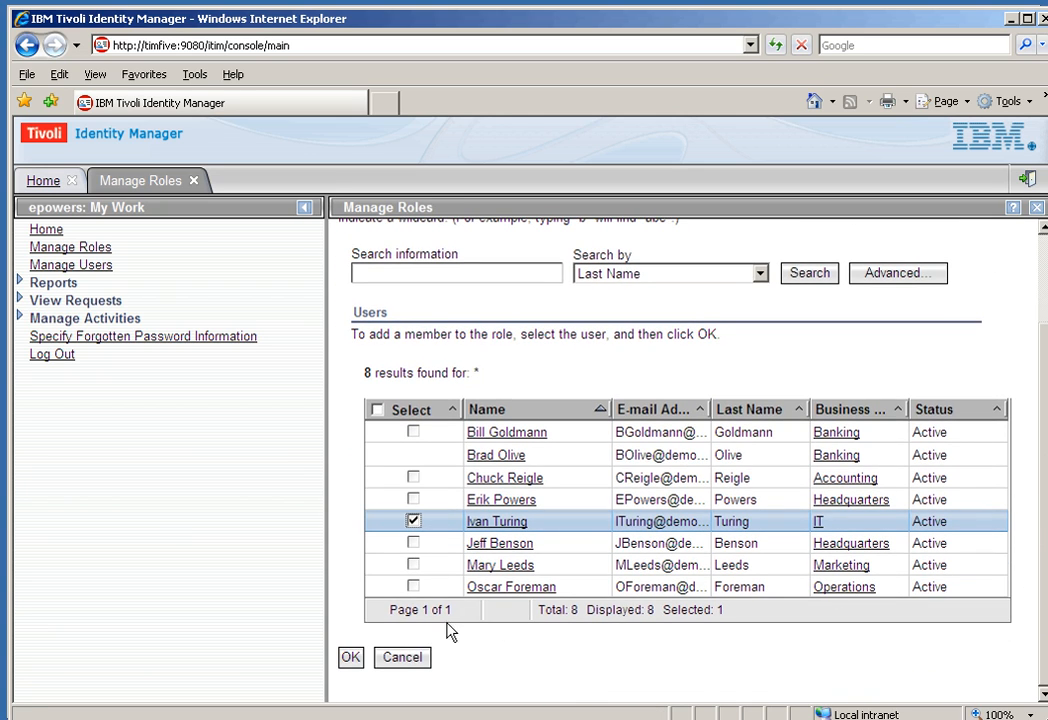
left_click(350, 658)
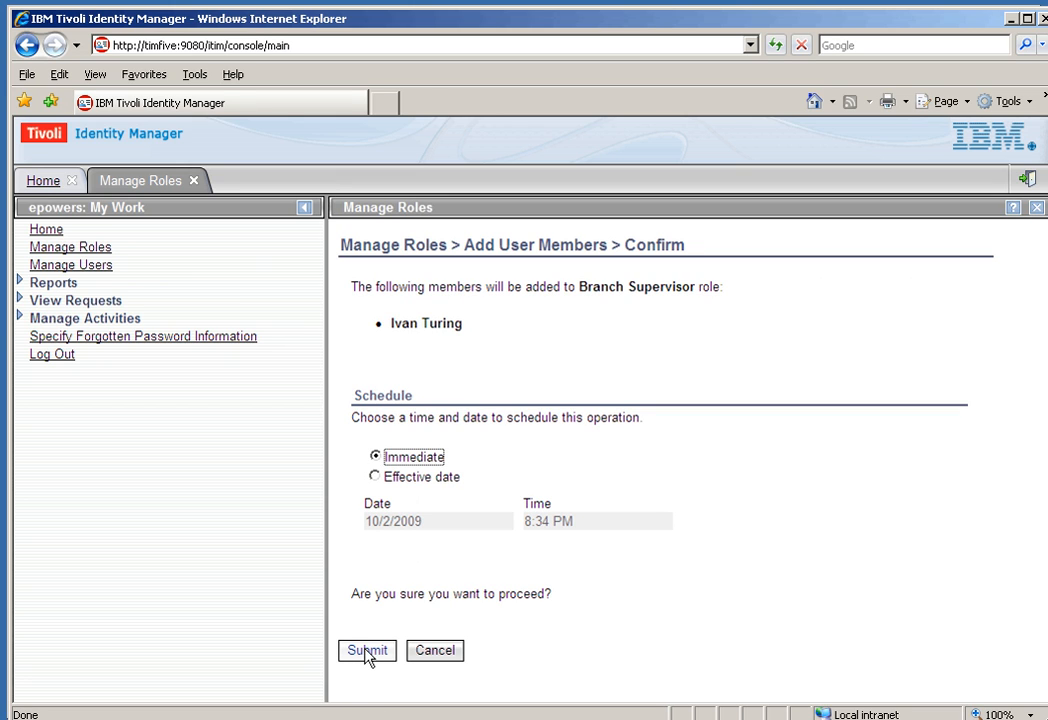
left_click(367, 651)
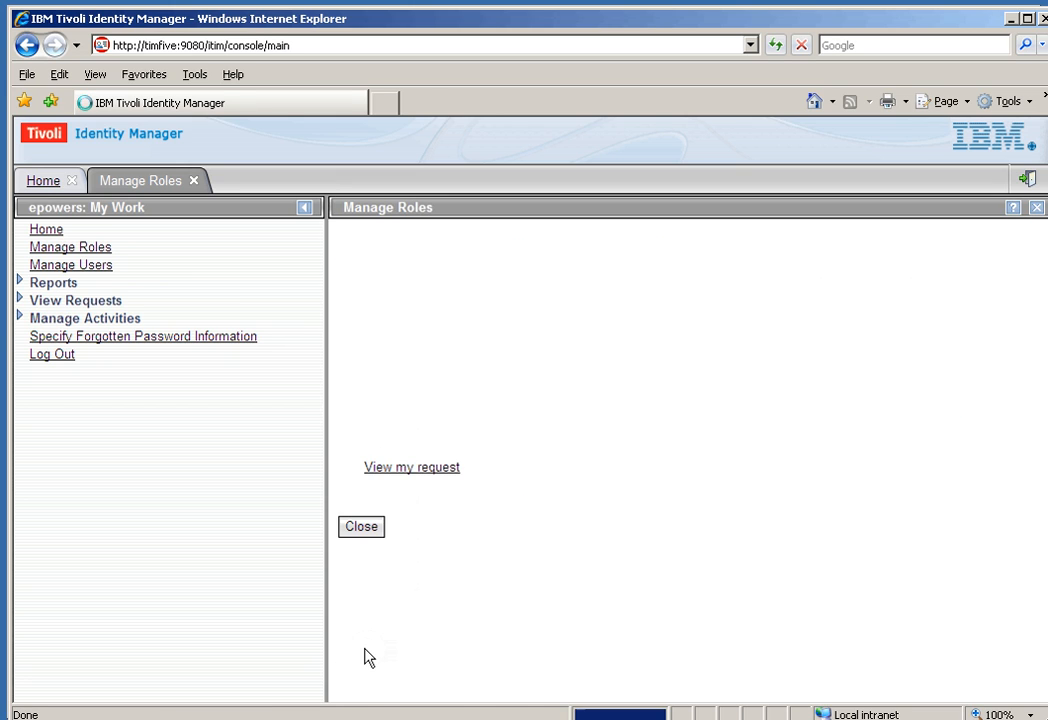
left_click(422, 477)
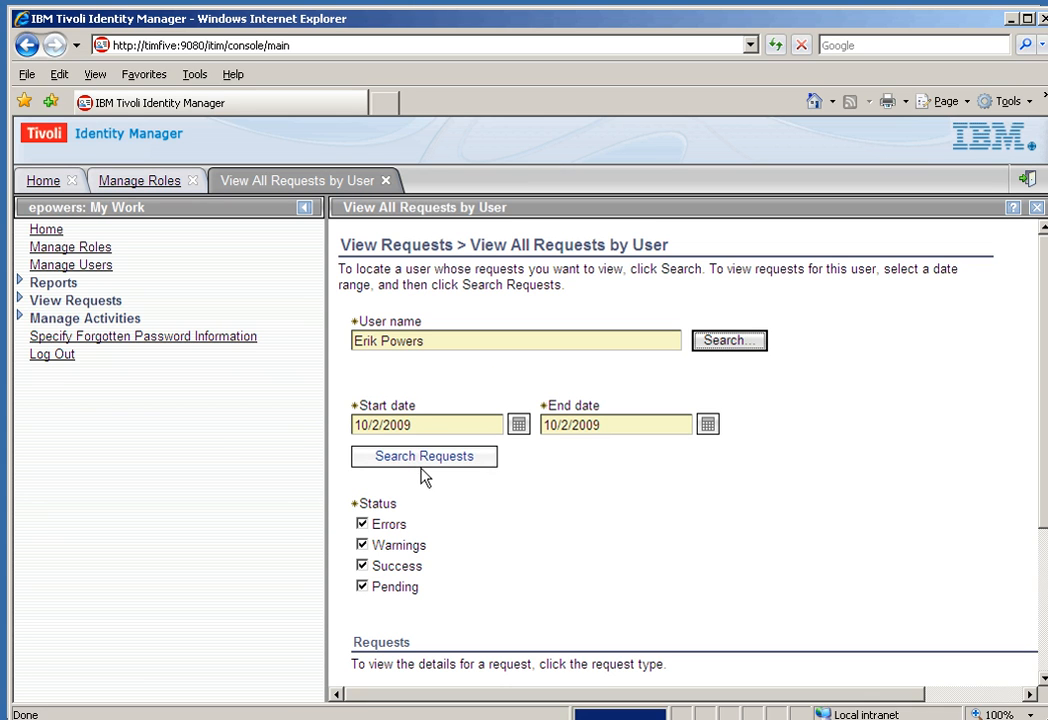
Step: Confirm the membership request shows Success, then log out of the console and close its browser window
left_click_drag(1039, 370, 1041, 458)
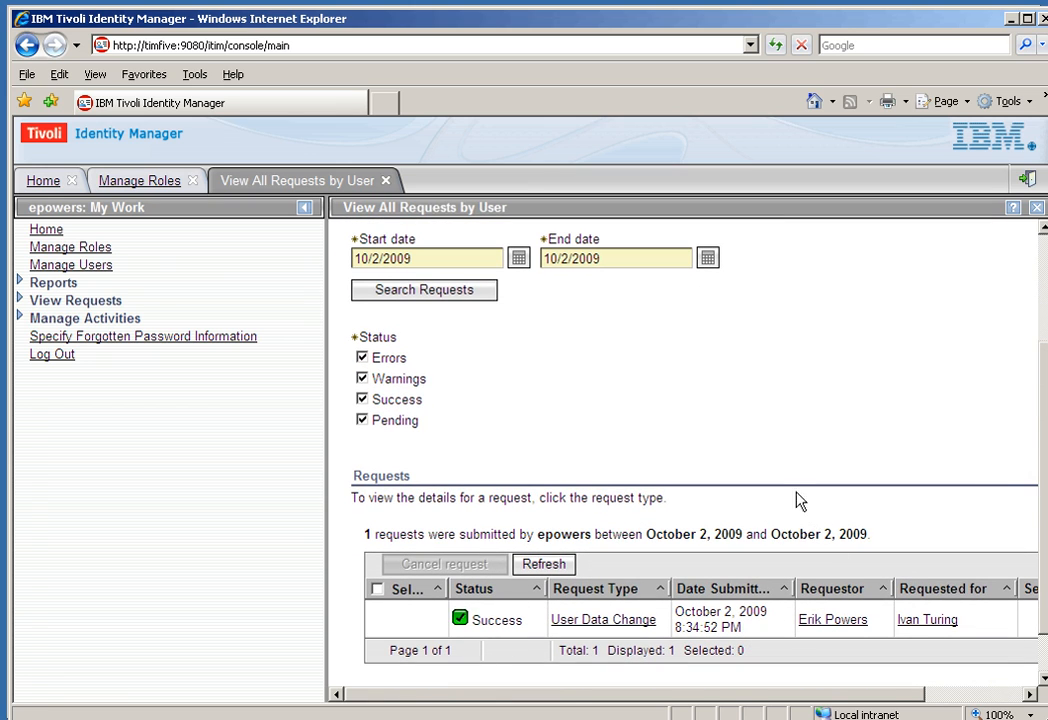
left_click(1029, 186)
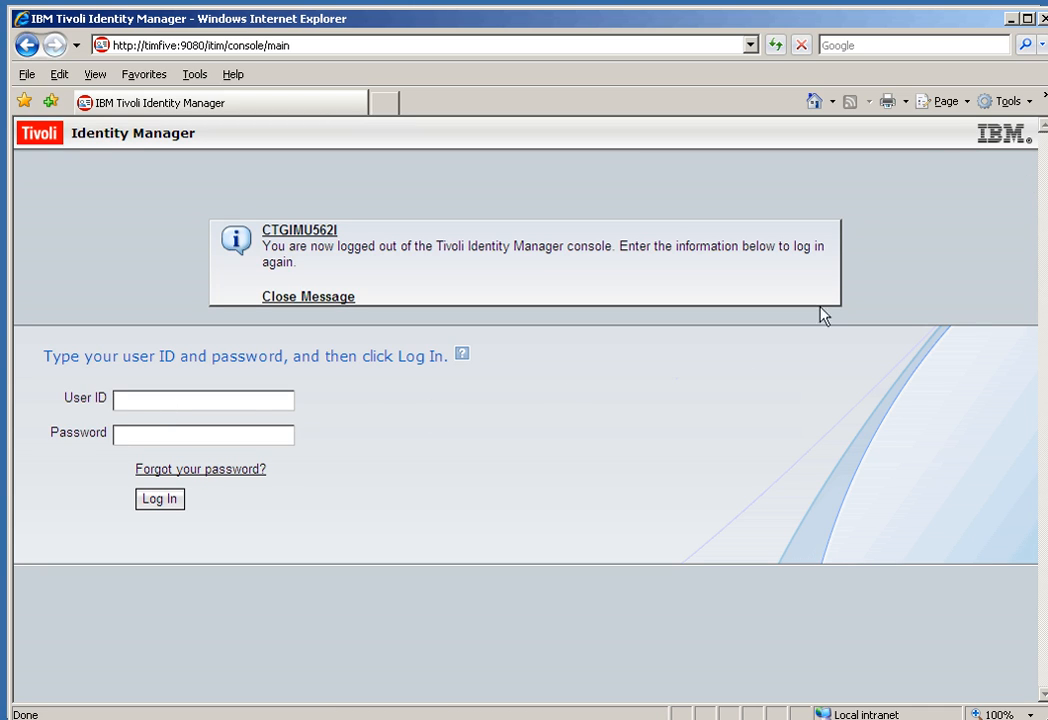
left_click(1040, 17)
Step: Sign in to self-service with the new member's user ID and password, fixing the rejected mistyped ID
left_click(320, 465)
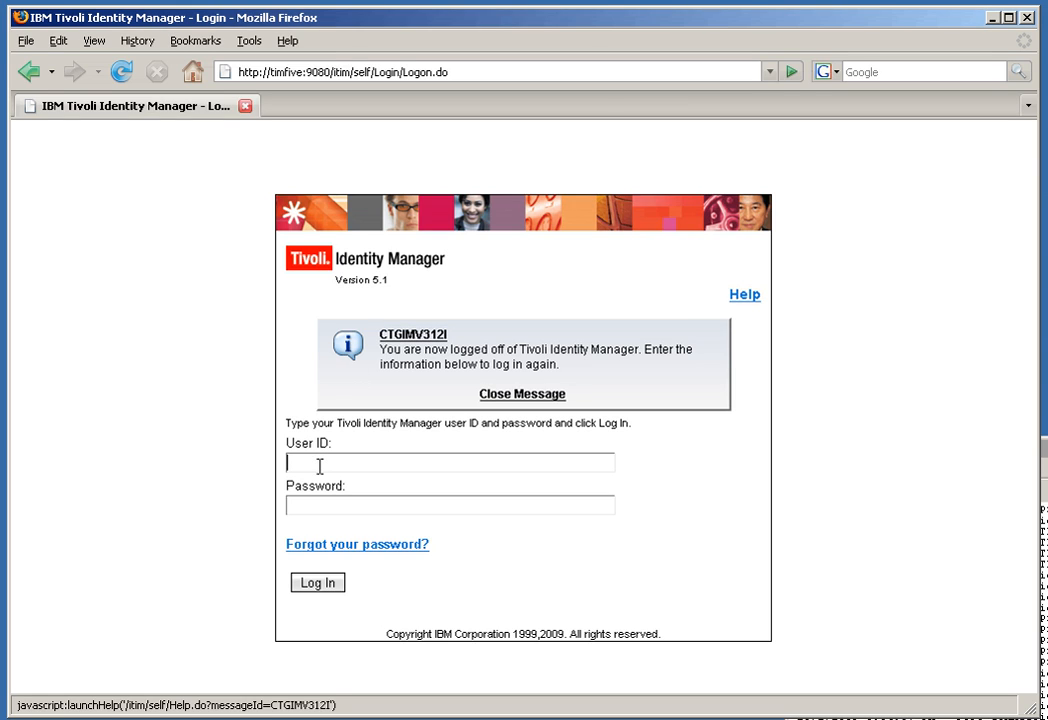
type("it")
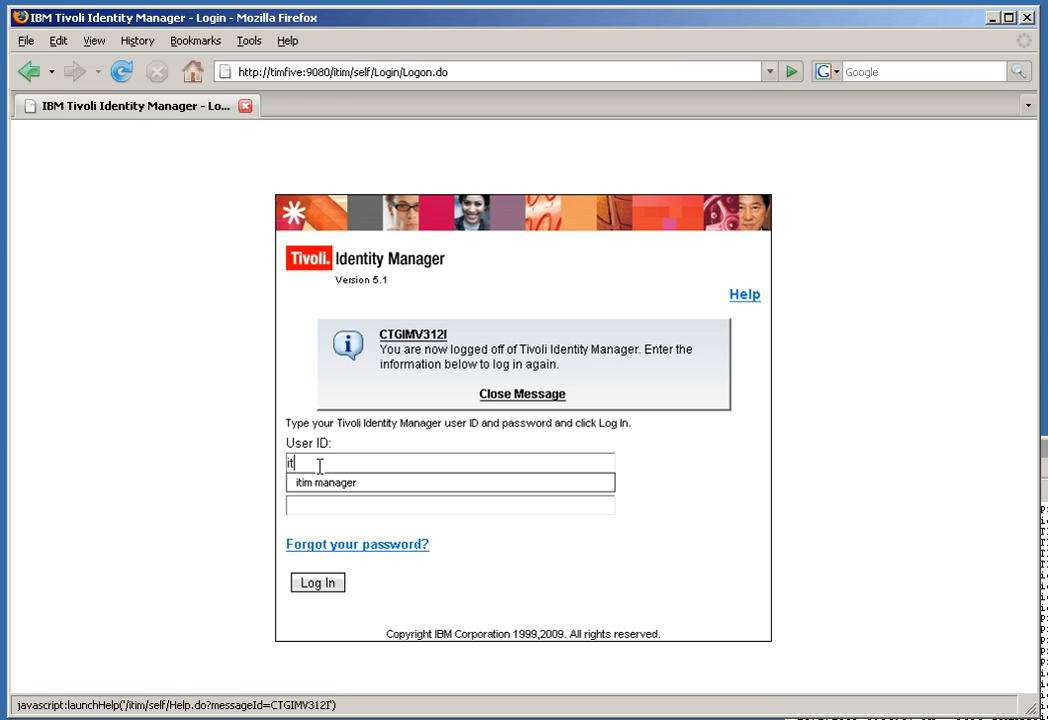
type("uring")
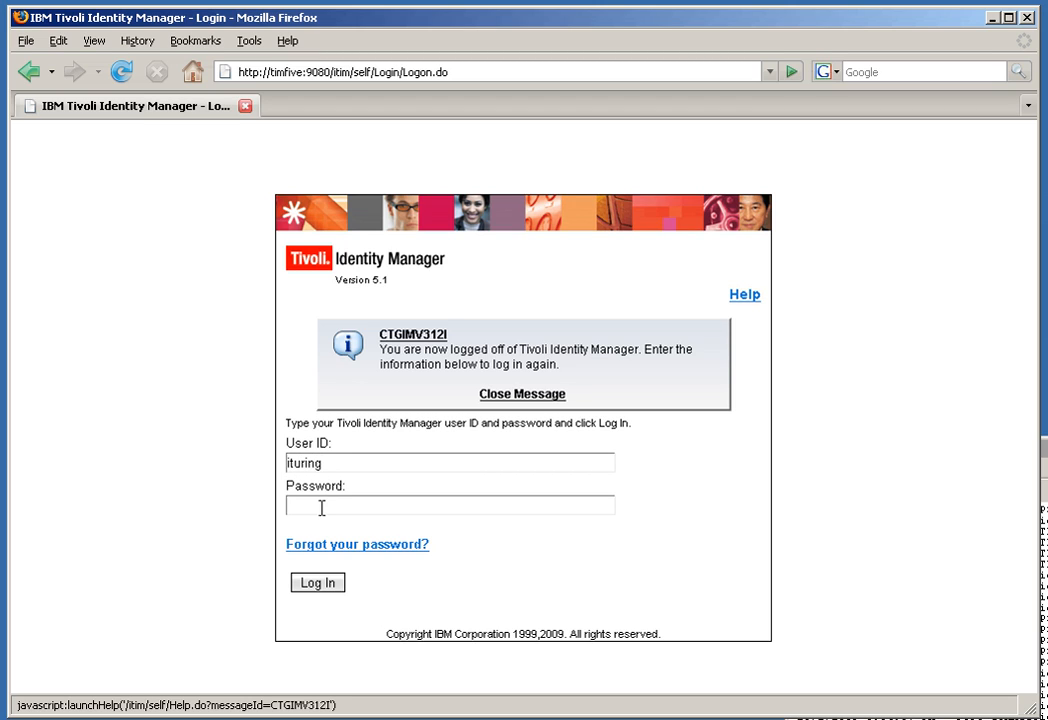
key("BackSpace")
left_click(307, 505)
type("********")
key("Return")
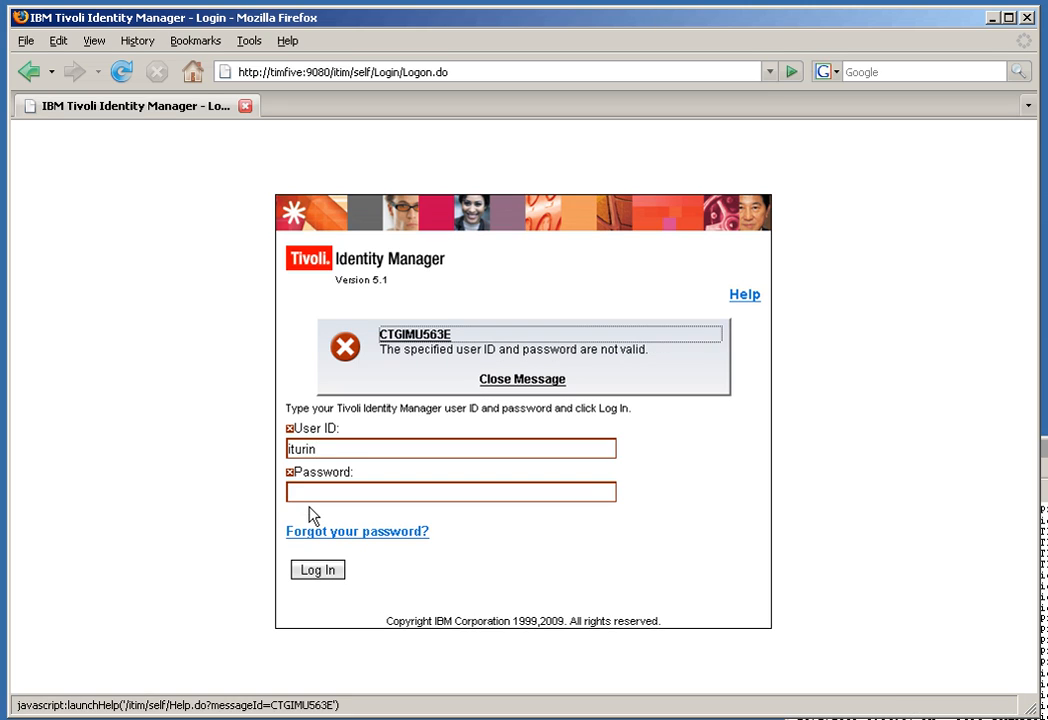
left_click(324, 449)
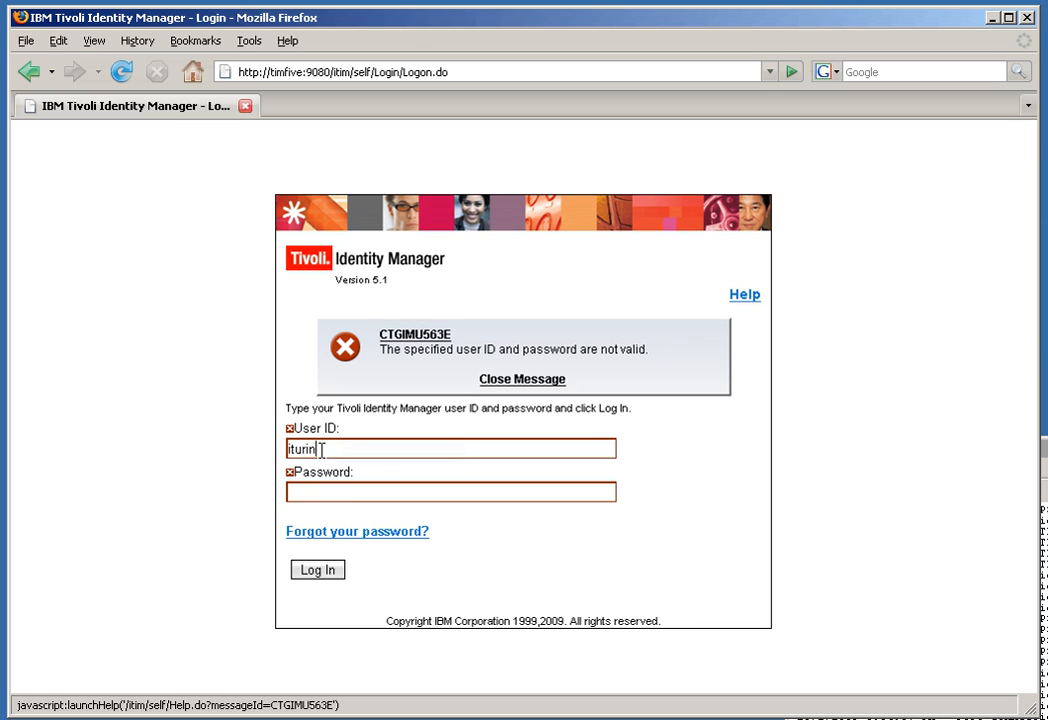
type("g")
left_click(305, 489)
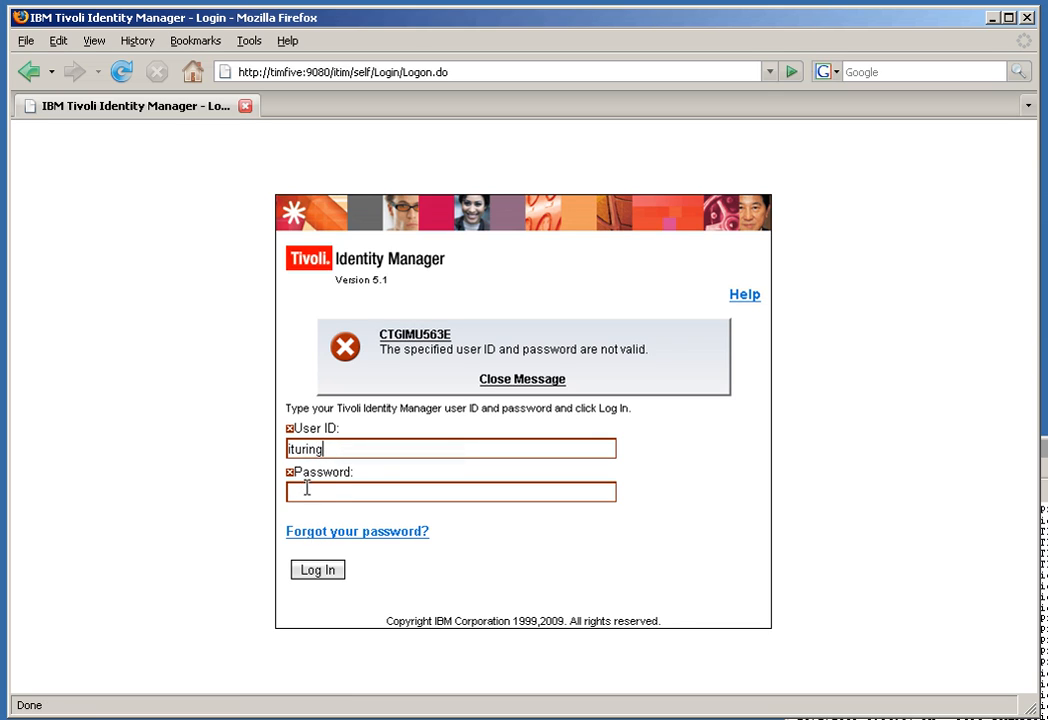
type("passw0rd")
key("Return")
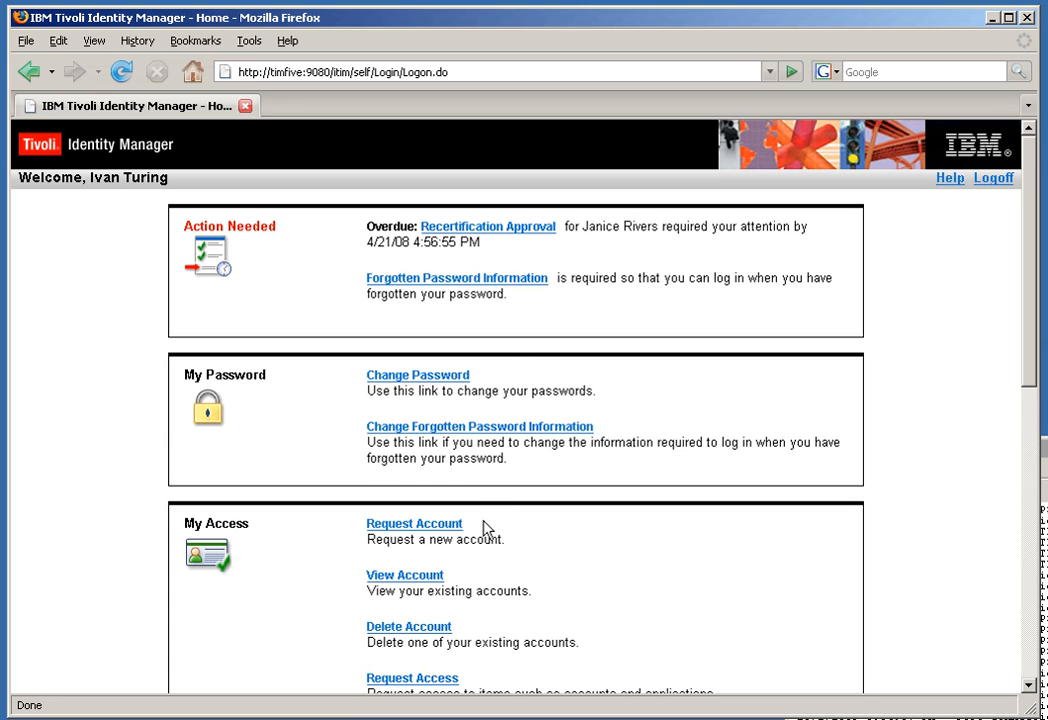
Step: Open View Account to list the BOO LDAP, ITIM Service and WhitePages Employee Directory accounts
left_click(415, 578)
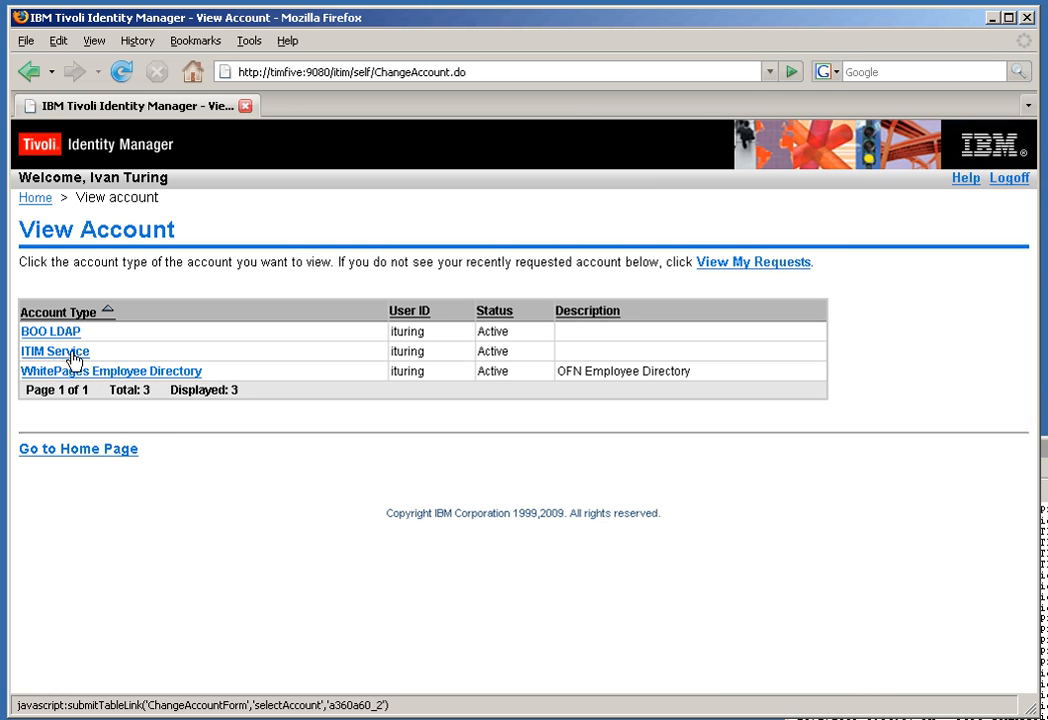